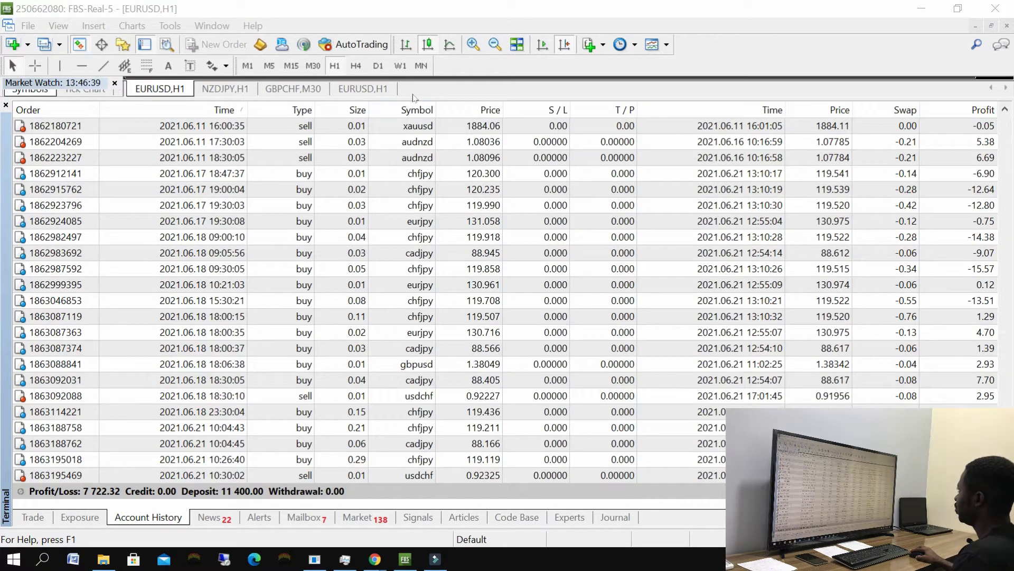
Step: Drag the Terminal panel's top edge down so the EURUSD H1 chart is visible above it
left_click_drag(414, 95, 413, 450)
Step: Switch the terminal to the Trade tab and add the Relative Strength Index oscillator to the chart
left_click(23, 522)
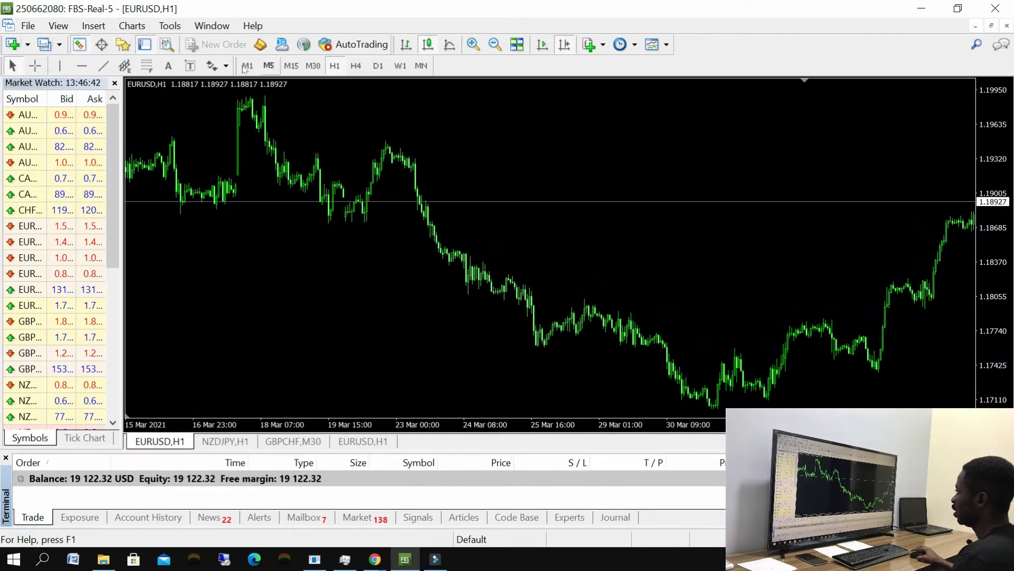
left_click(93, 26)
mouse_move(129, 26)
mouse_move(93, 25)
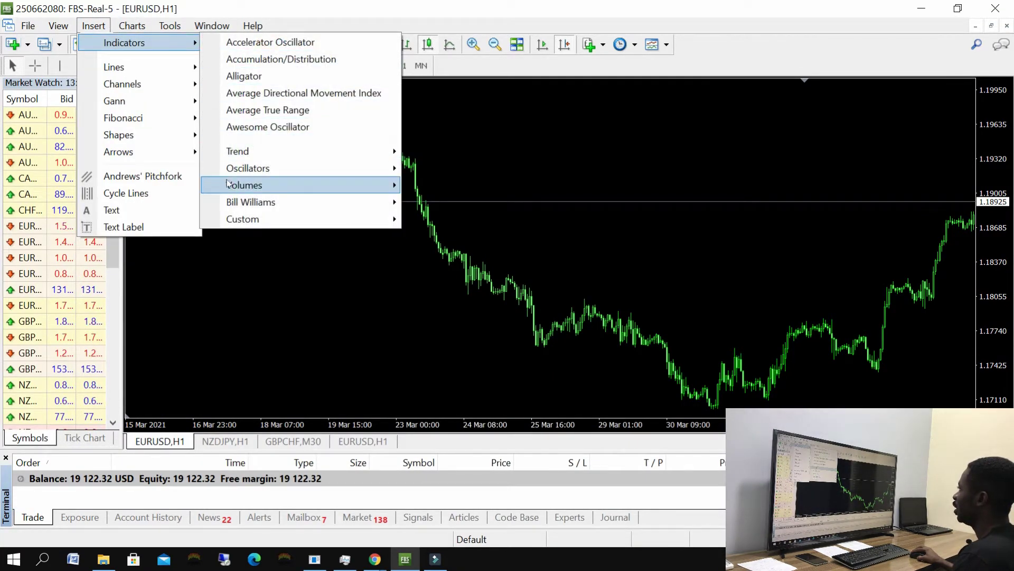
mouse_move(248, 168)
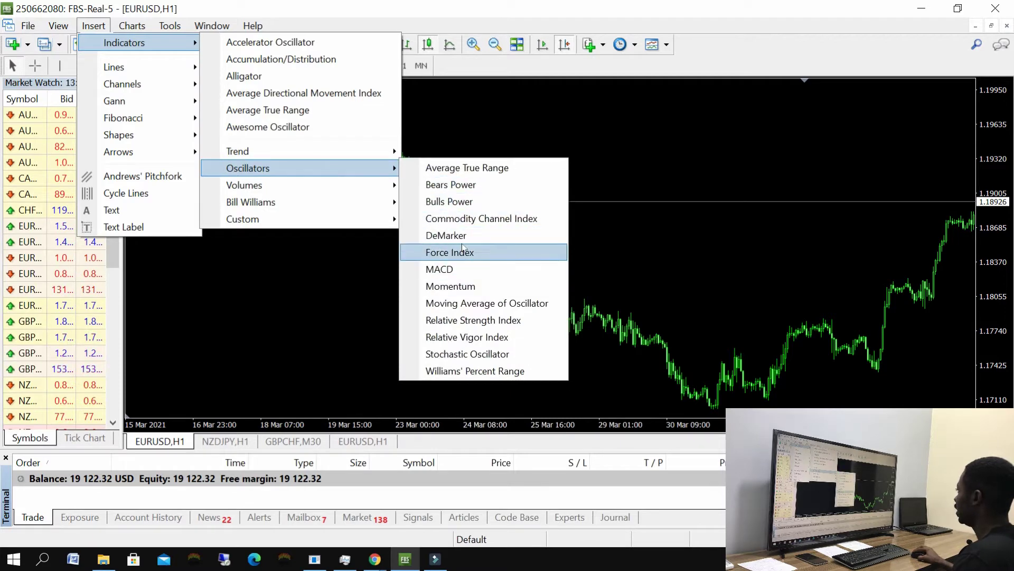
left_click(465, 319)
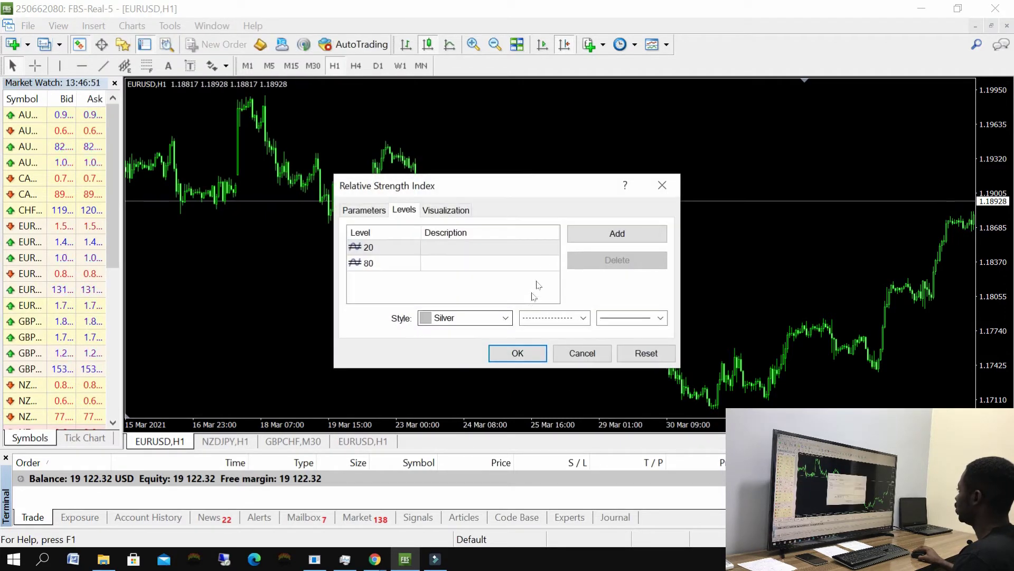
Step: Change the RSI levels from 20/80 to 30/70, pick a new level line style, and check period 14
double_click(388, 254)
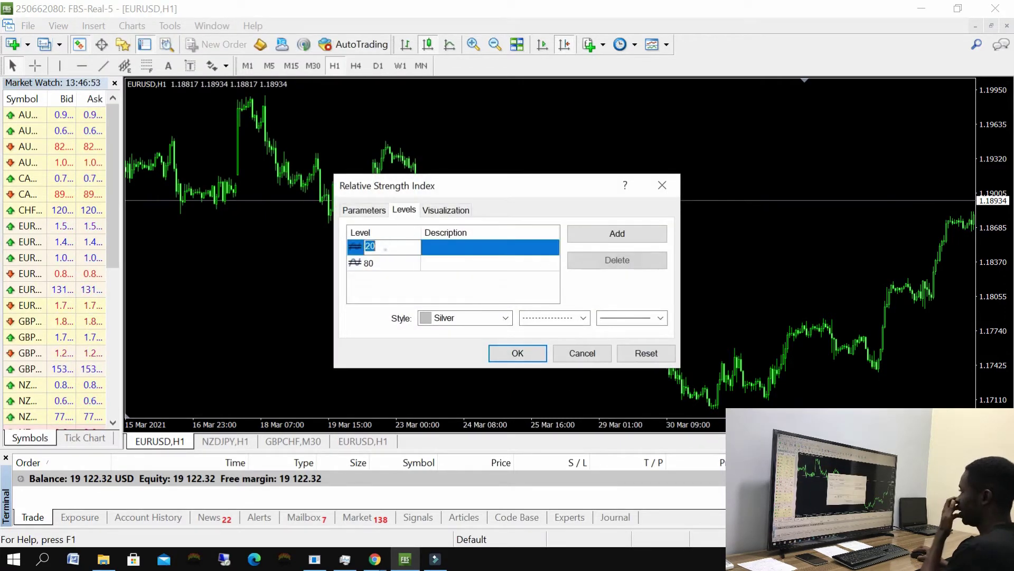
type("30")
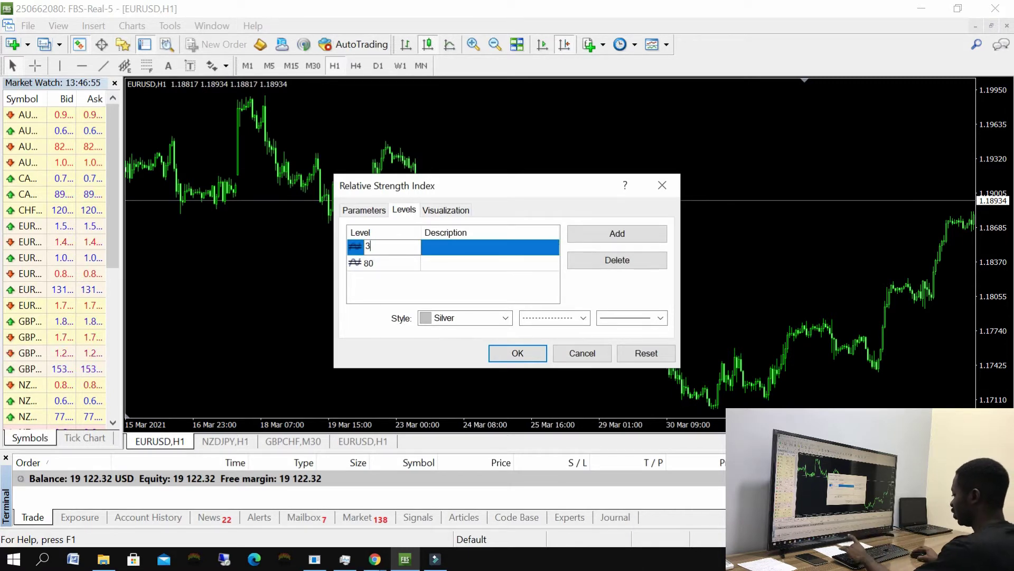
double_click(381, 262)
type("70")
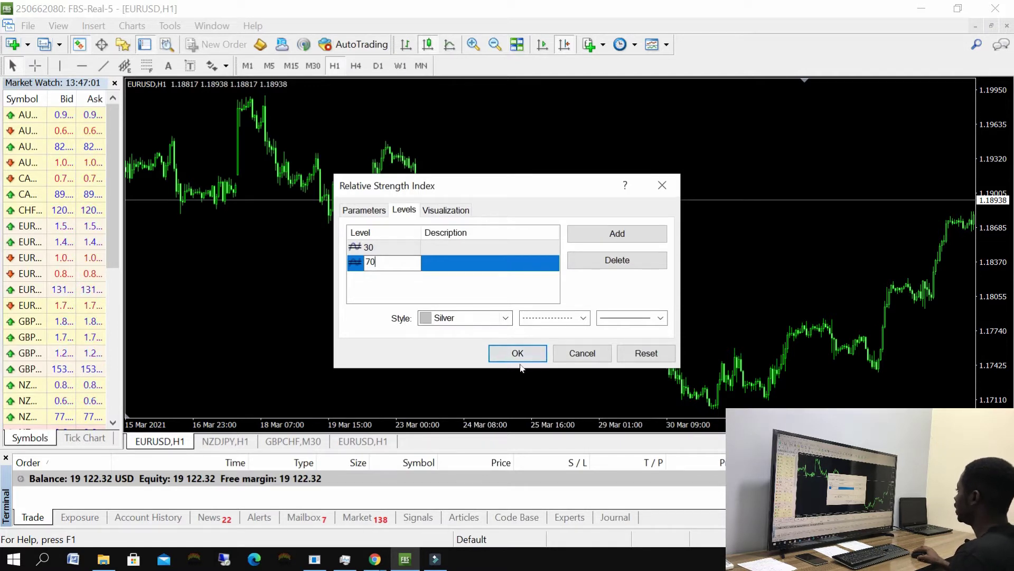
left_click(580, 317)
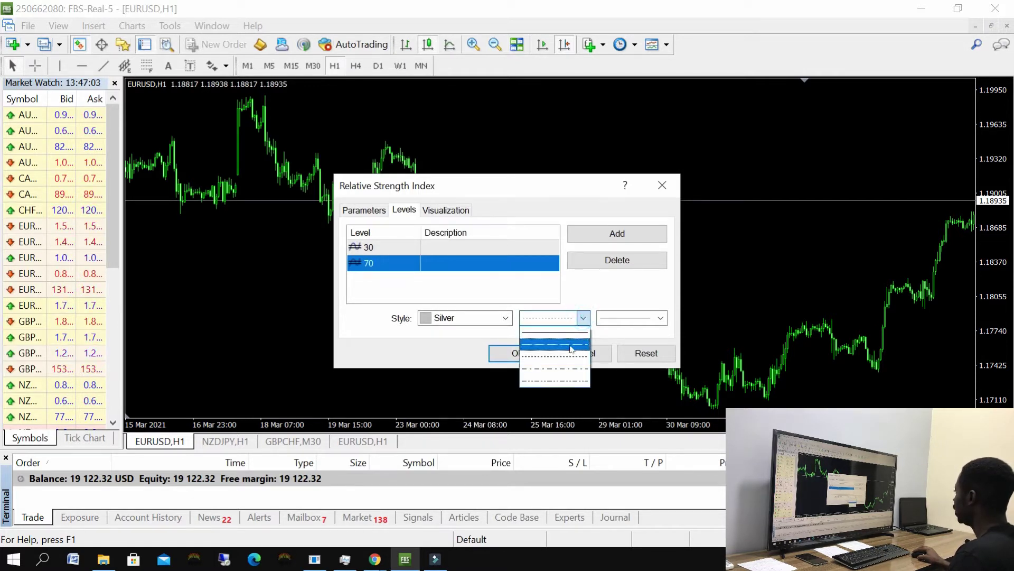
left_click(569, 338)
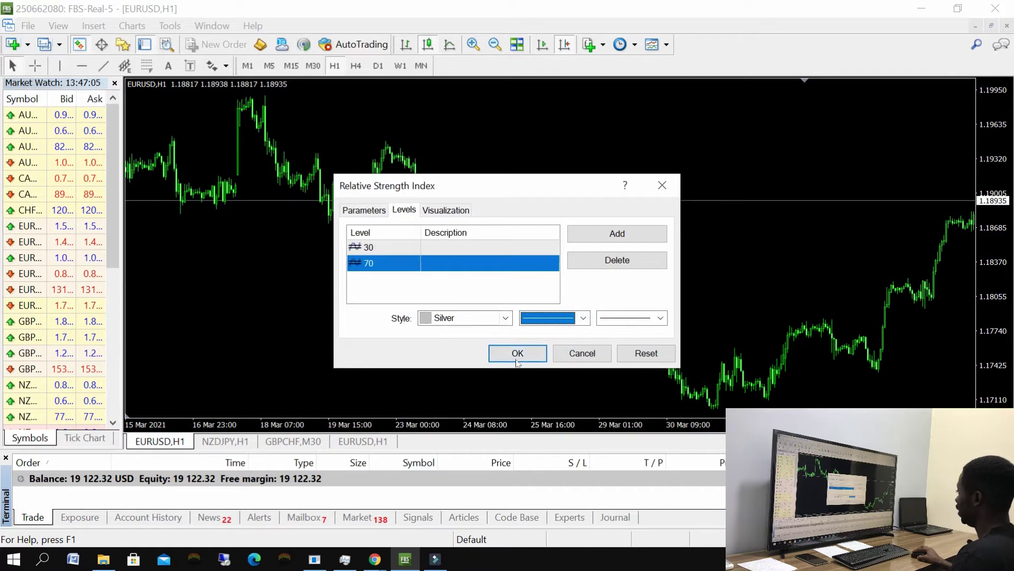
left_click(376, 213)
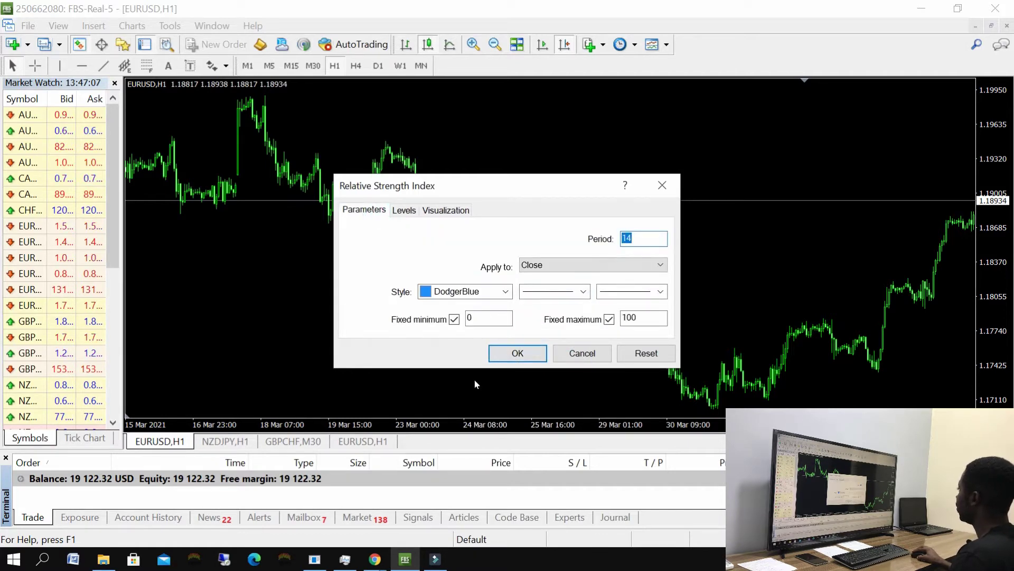
Step: Apply the RSI(14) subwindow, then zoom in and shift the chart to show 18–26 Mar
left_click(510, 354)
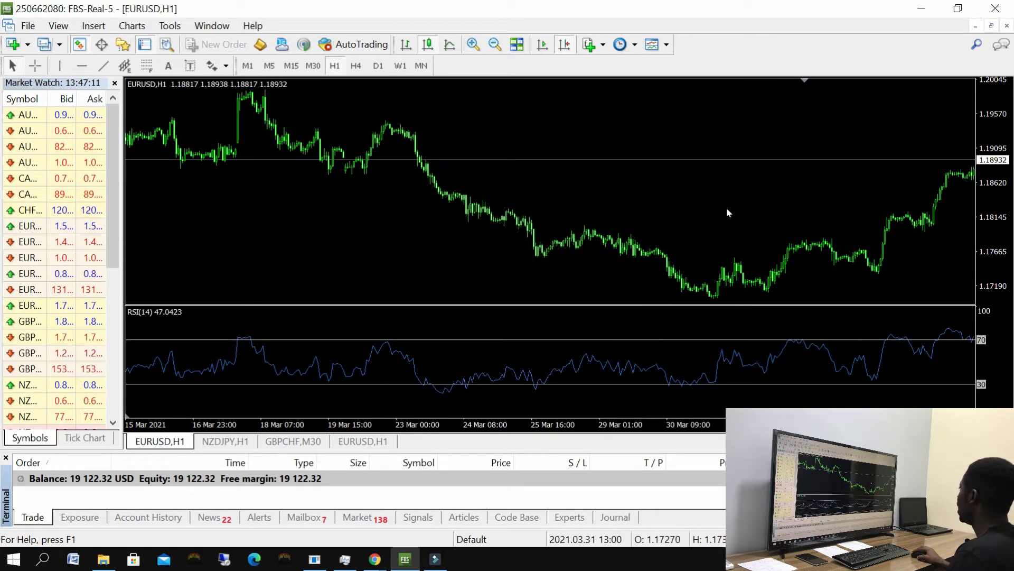
left_click(473, 45)
left_click_drag(573, 124, 433, 185)
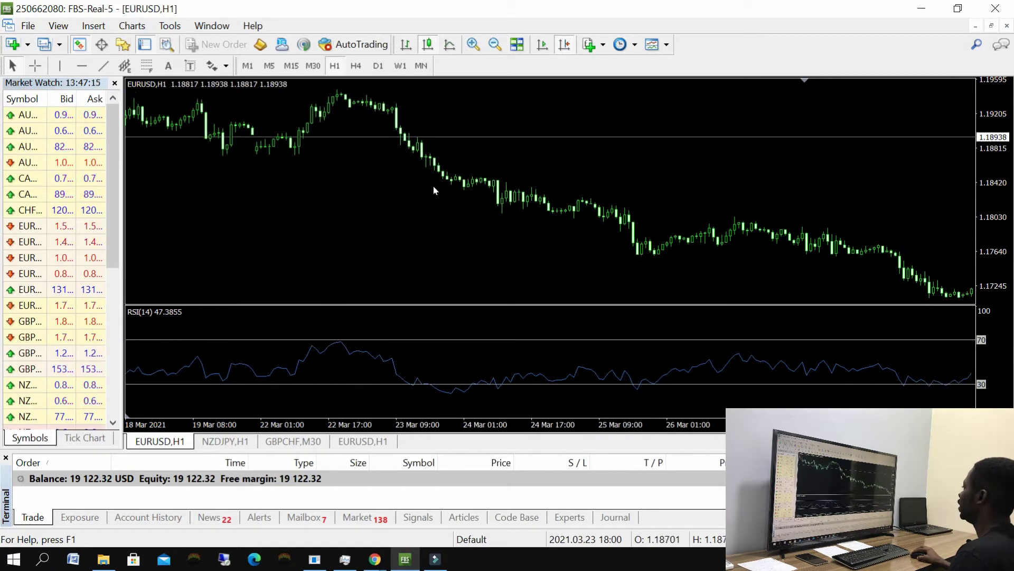
Step: Mark 23 Mar 17:00 with a vertical line and measure bars from it with the Crosshair
left_click(56, 65)
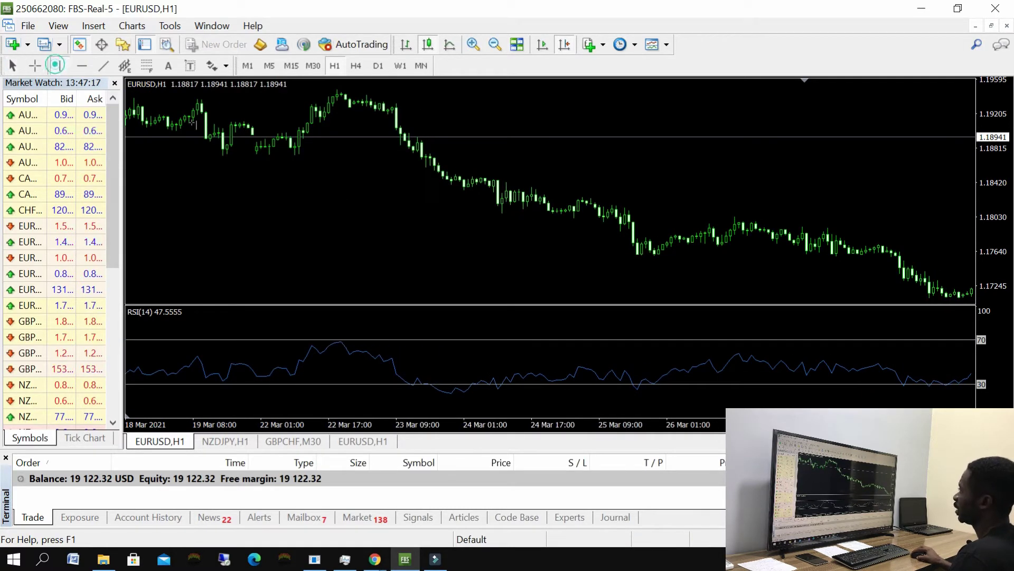
mouse_move(422, 214)
left_mouse_down()
mouse_move(412, 214)
mouse_move(436, 210)
left_mouse_up()
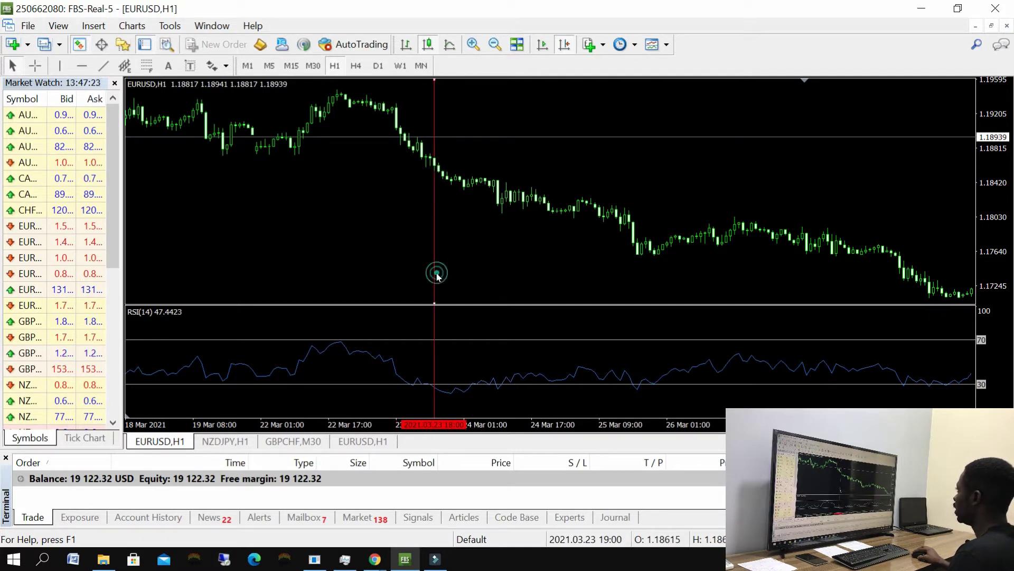
left_click_drag(436, 275, 431, 275)
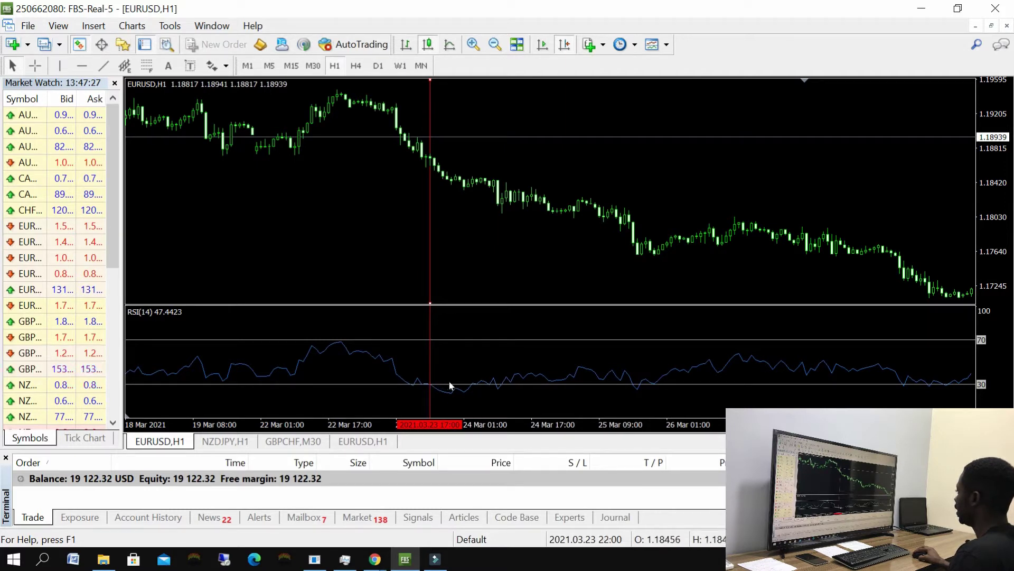
left_click(35, 65)
left_click_drag(429, 159, 473, 164)
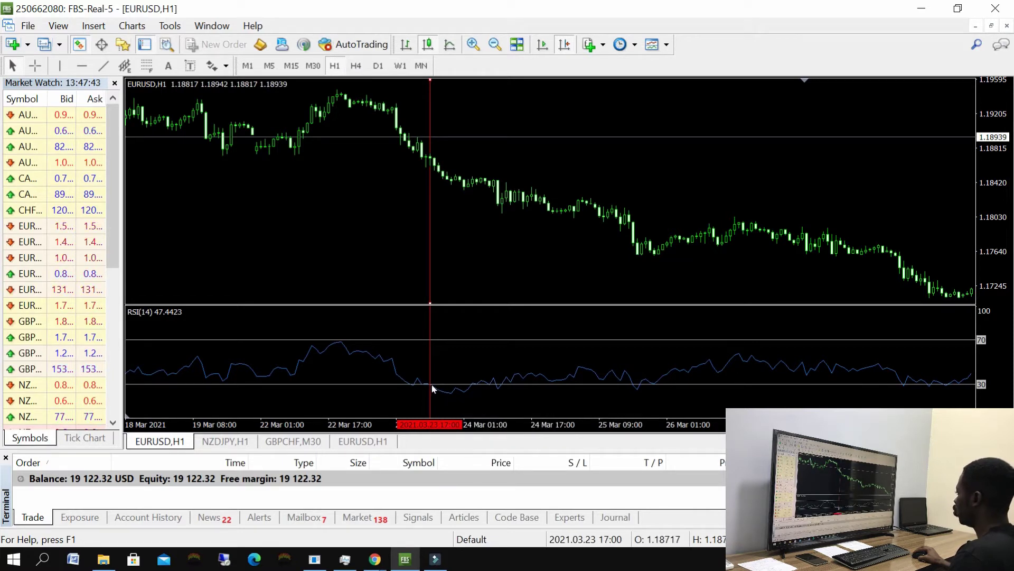
Step: Draw a second vertical line and move it to 24 Mar 04:00
left_click(53, 67)
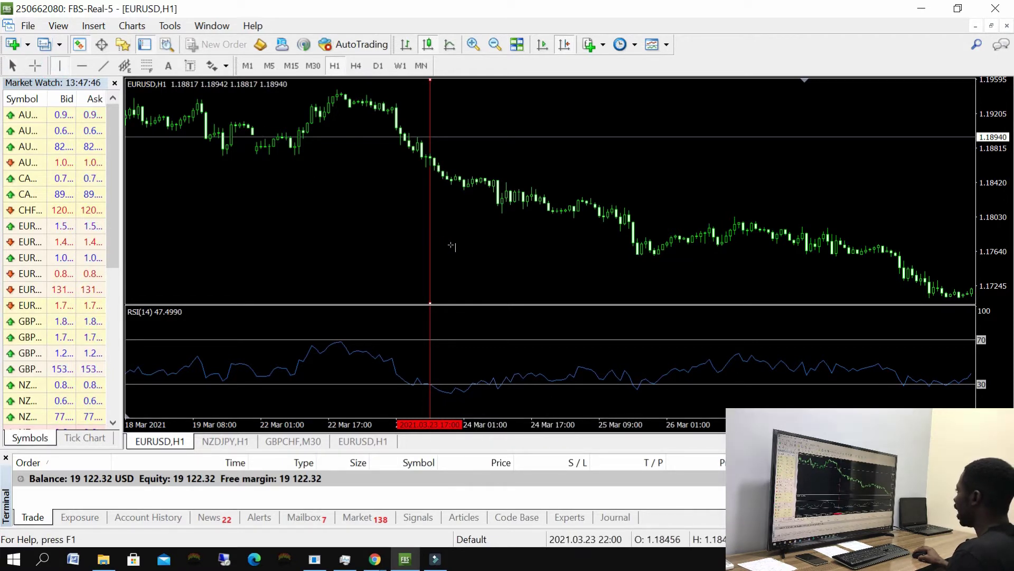
left_click_drag(452, 244, 474, 249)
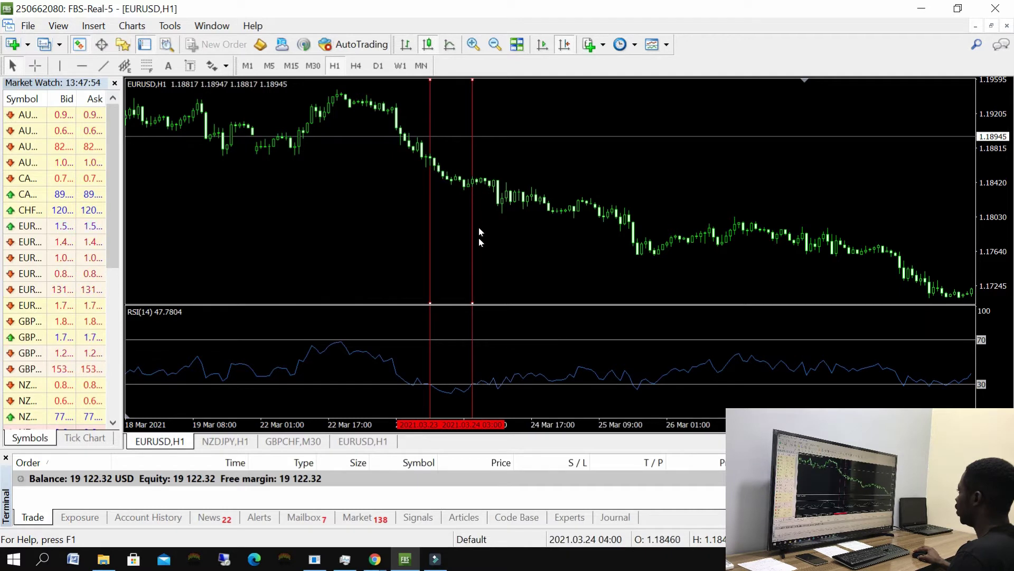
left_click_drag(474, 261, 476, 262)
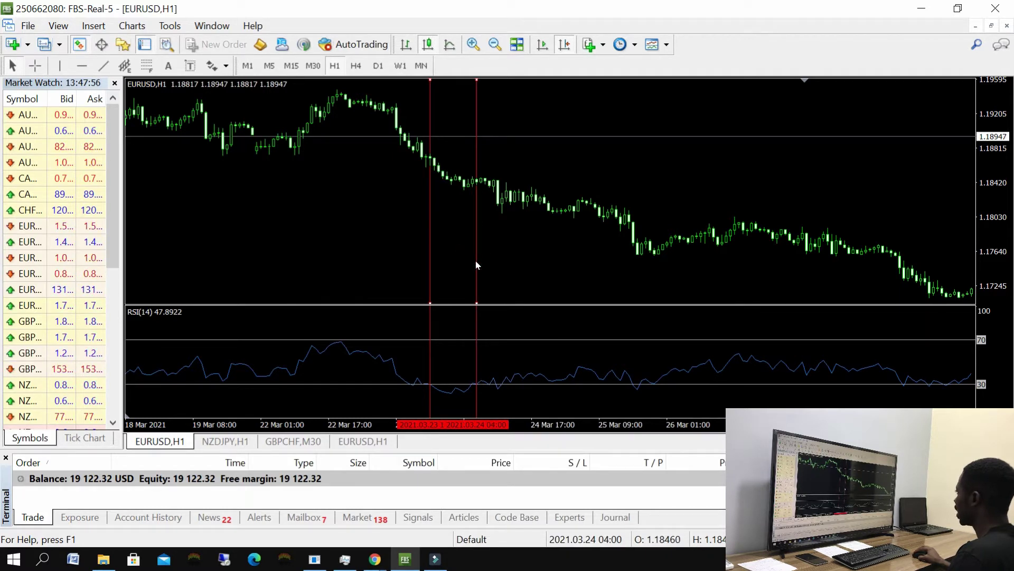
Step: Check bar times from 23 Mar 16:00 to 24 Mar 04:00 with the Crosshair and inspect the second line's actions
left_click(35, 65)
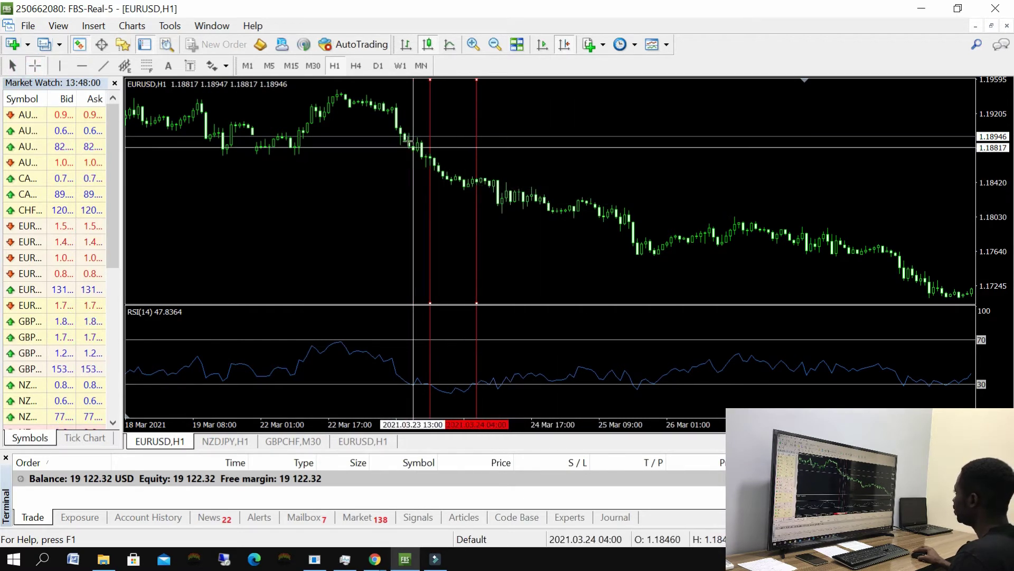
mouse_move(423, 156)
left_click_drag(423, 156, 476, 192)
left_click(34, 65)
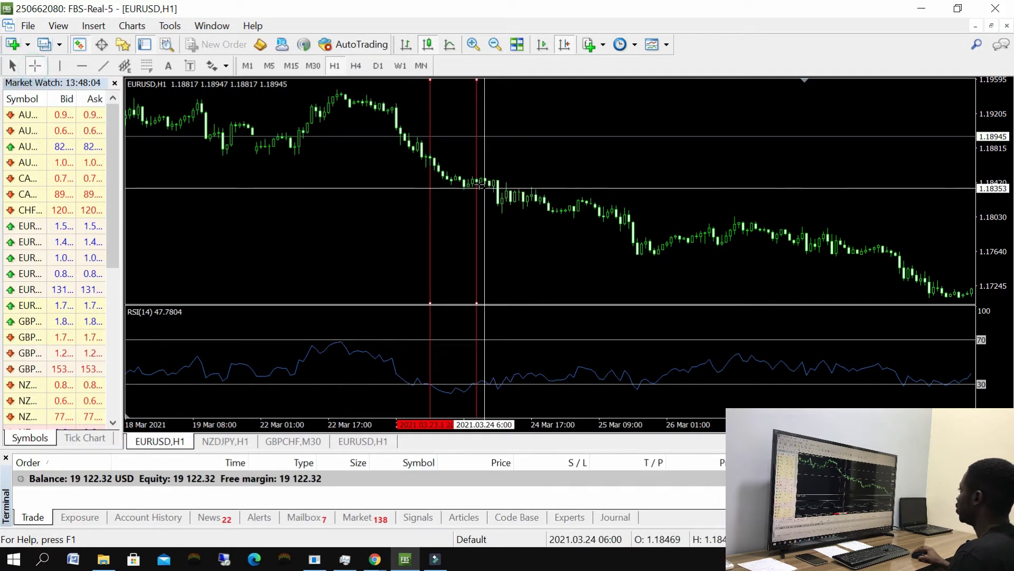
mouse_move(477, 183)
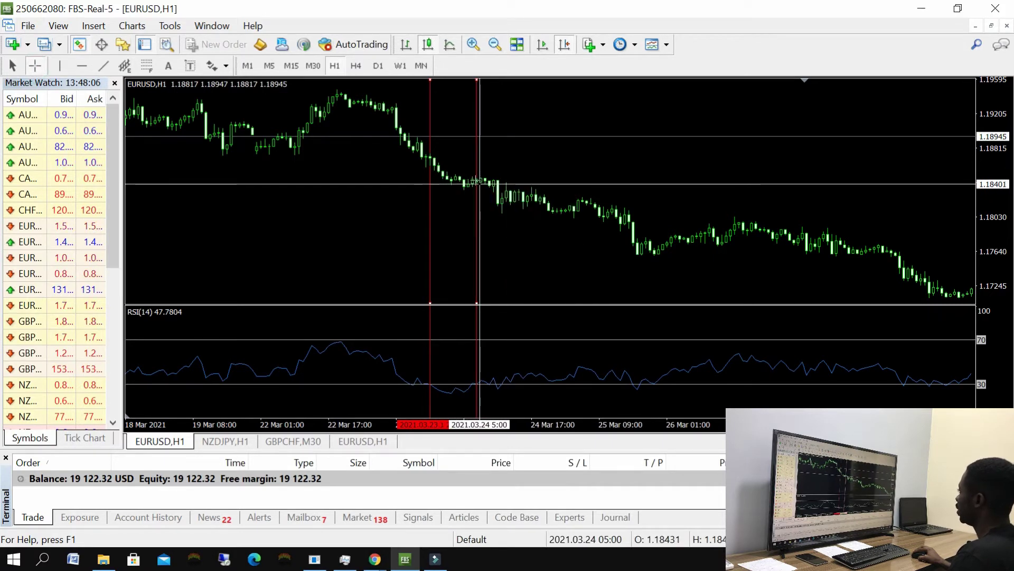
left_click(480, 183)
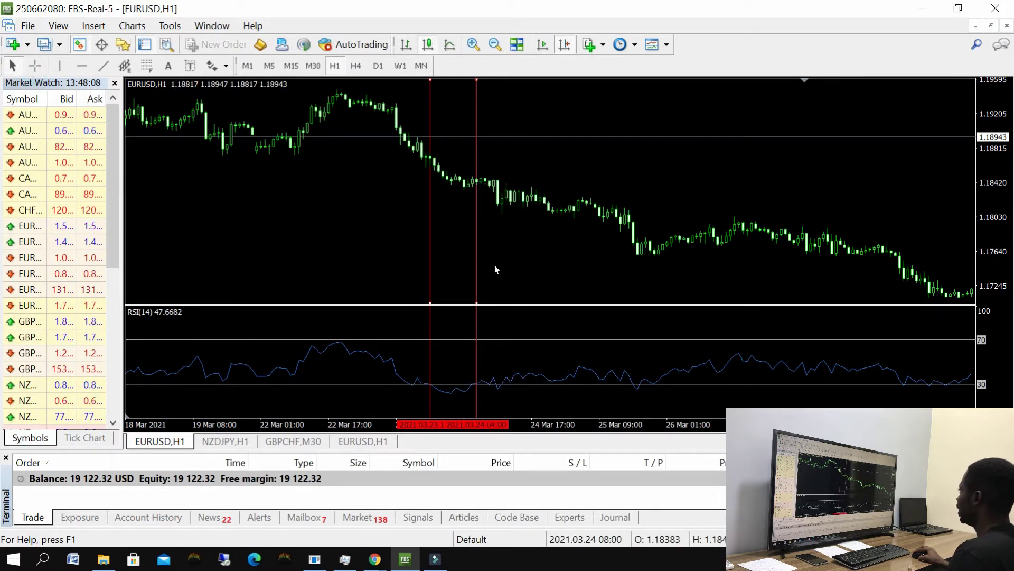
right_click(476, 267)
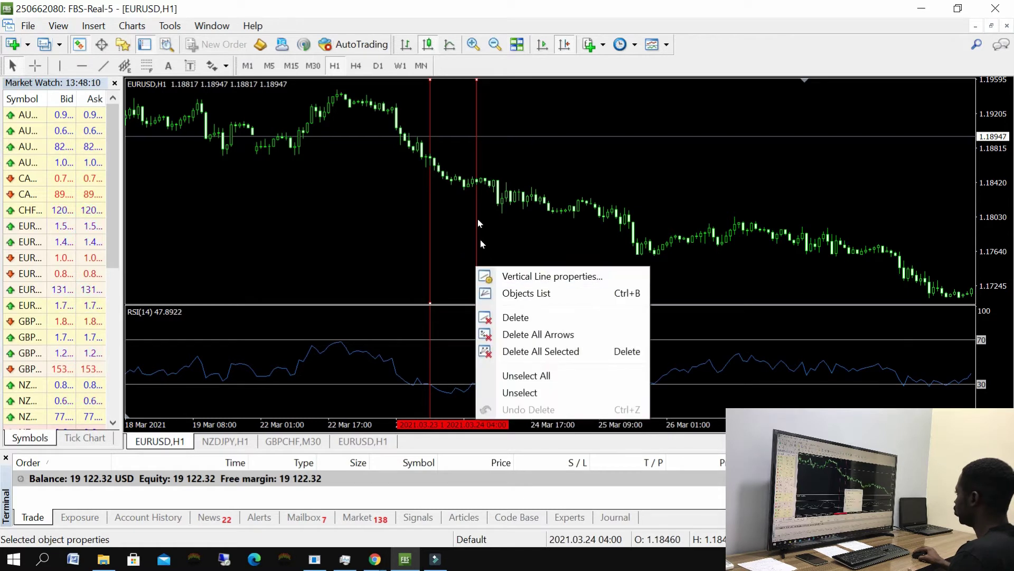
key("Escape")
key("ctrl+f")
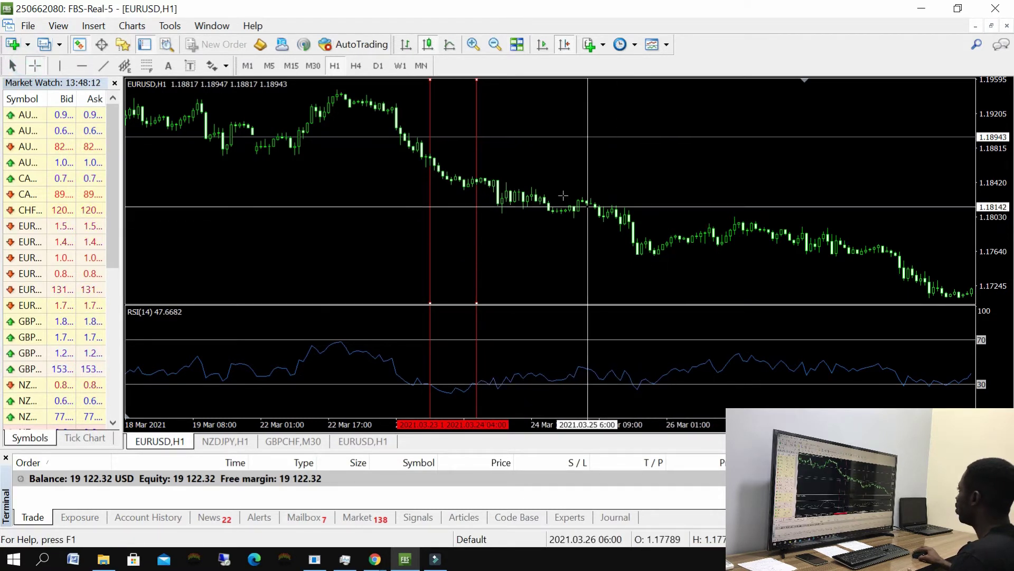
Step: Measure with the Crosshair from the red 24 Mar 04:00 line down toward the RSI pane
left_click_drag(482, 181, 502, 236)
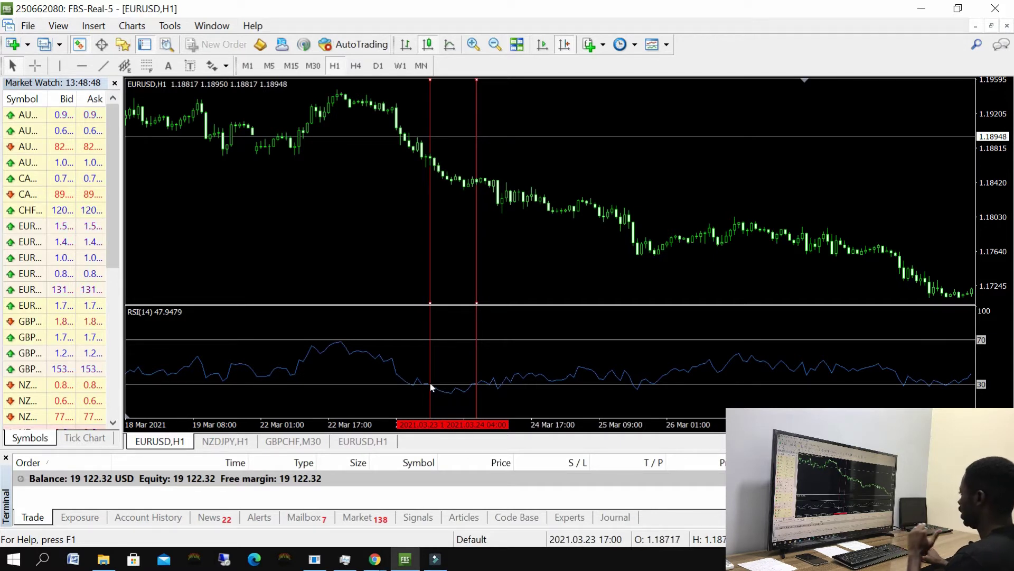
mouse_move(431, 387)
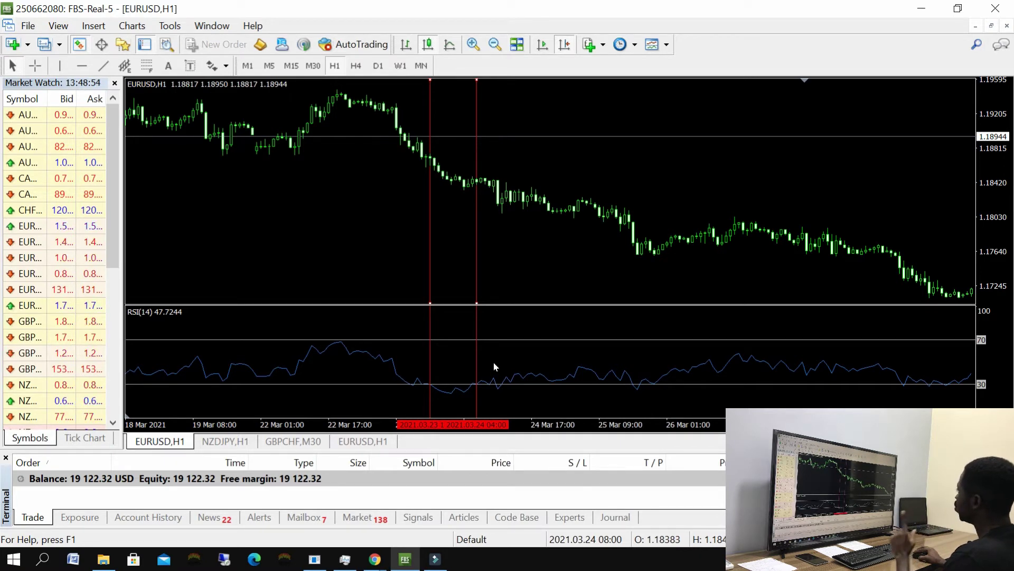
Step: Delete the vertical lines at 24 Mar 04:00 and 23 Mar 17:00
right_click(477, 284)
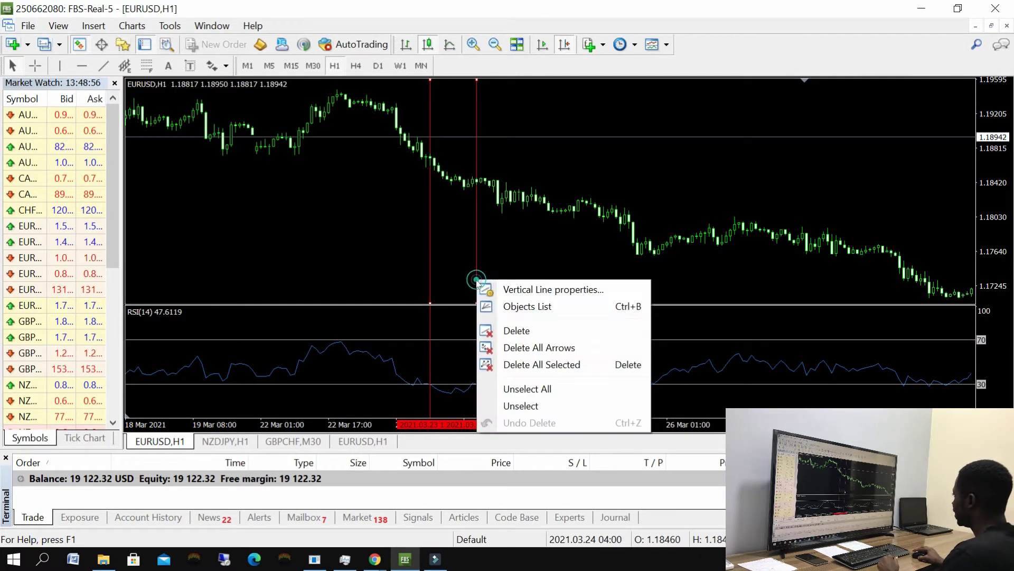
left_click(502, 328)
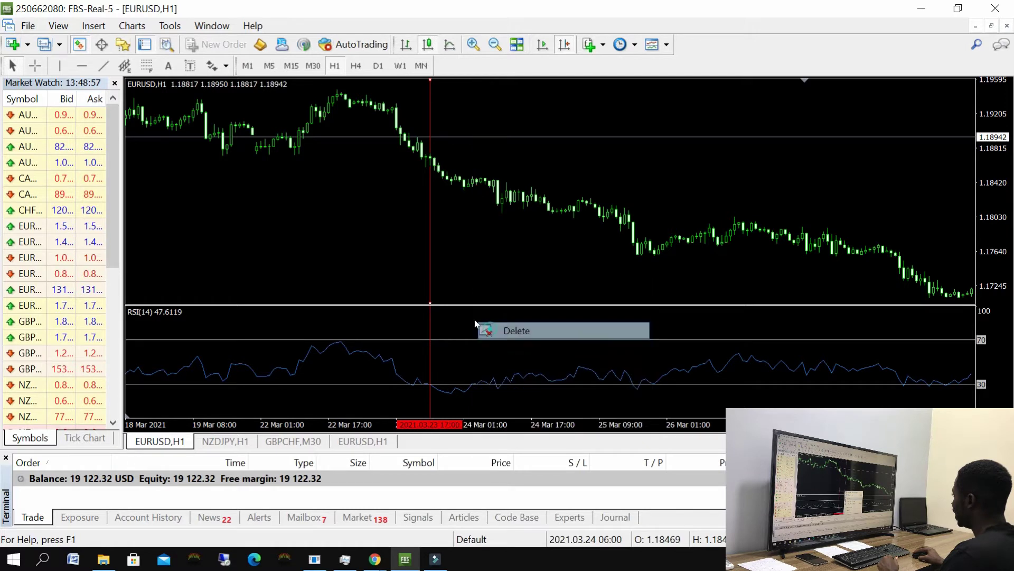
right_click(430, 285)
left_click(449, 333)
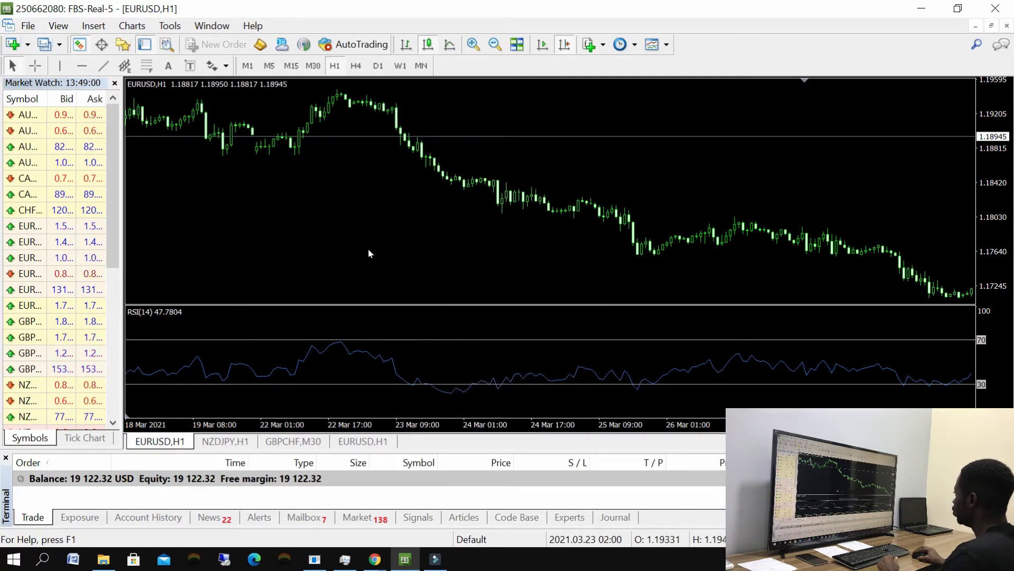
Step: Pan to show bars up to 29 Mar and place a vertical line at 25 Mar 20:00
left_click_drag(585, 218, 455, 218)
left_click(59, 66)
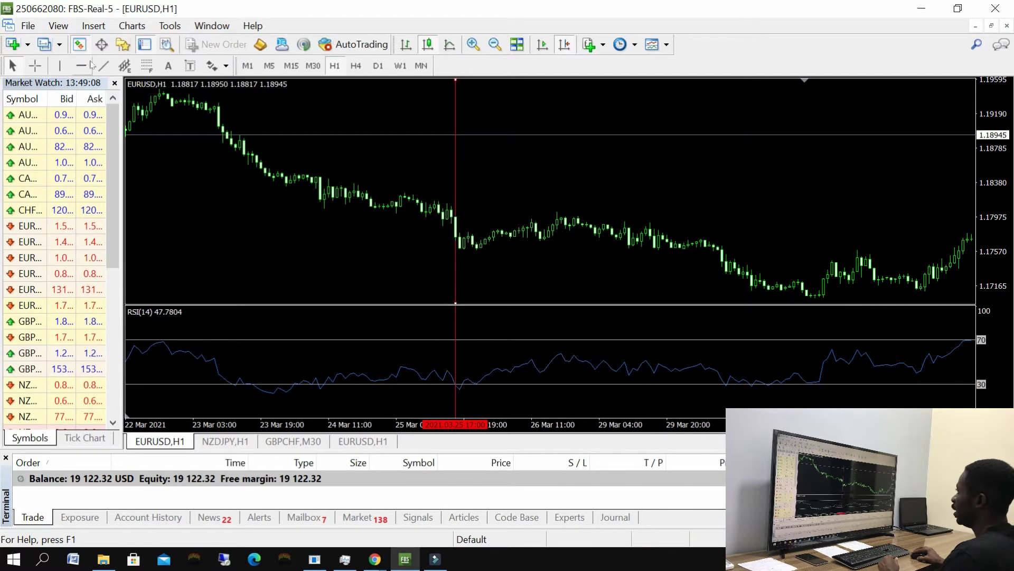
left_click(59, 66)
left_click(476, 253)
left_click_drag(476, 253, 465, 259)
left_click(468, 257)
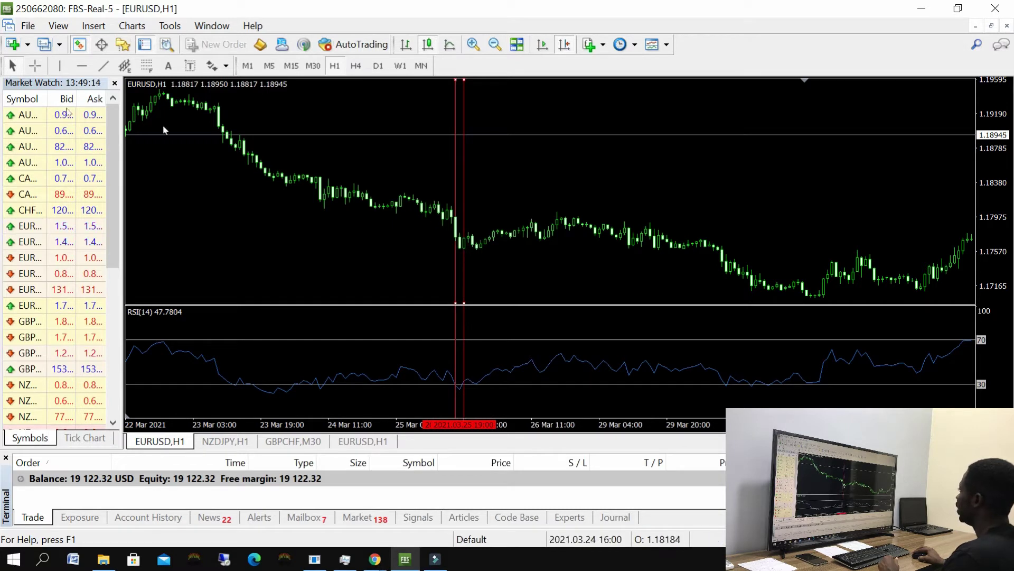
Step: Check a bar's price and time, pan on to 1 Apr, and place a vertical line at 30 Mar 11:00
left_click(34, 66)
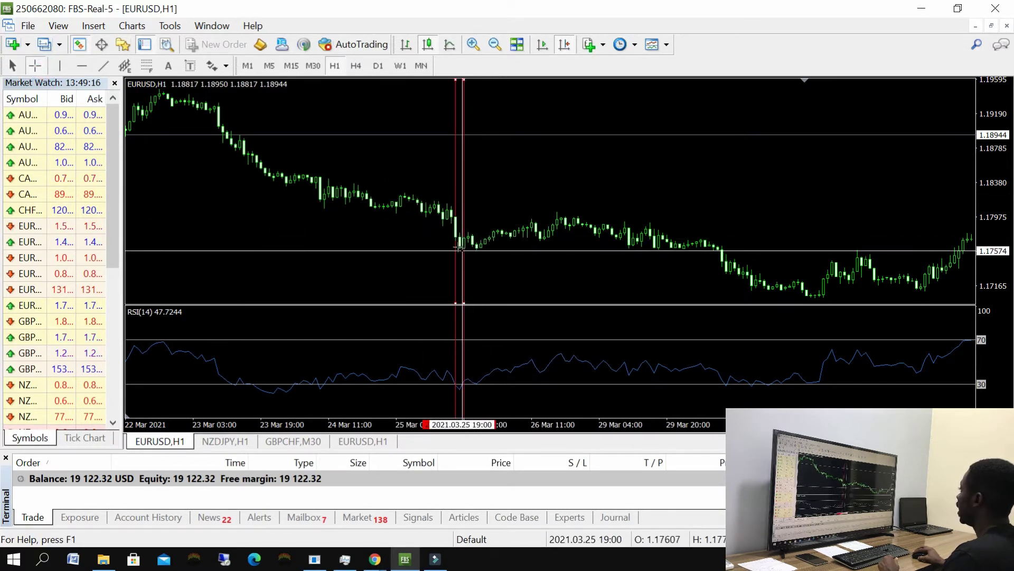
left_click_drag(465, 248, 576, 240)
mouse_move(640, 265)
left_mouse_down()
mouse_move(451, 262)
mouse_move(429, 242)
mouse_move(441, 249)
left_mouse_up()
left_click(60, 65)
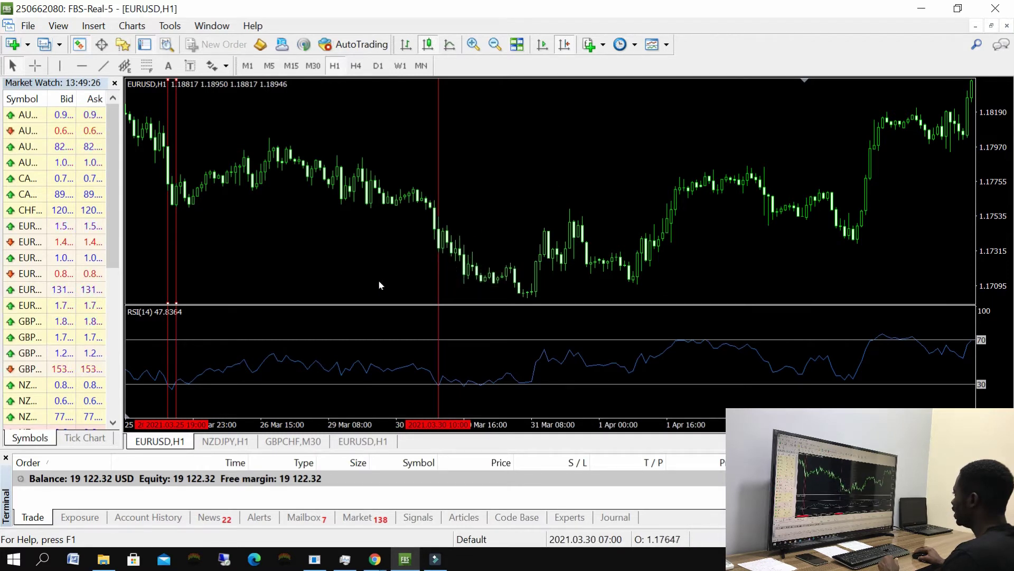
left_click(60, 65)
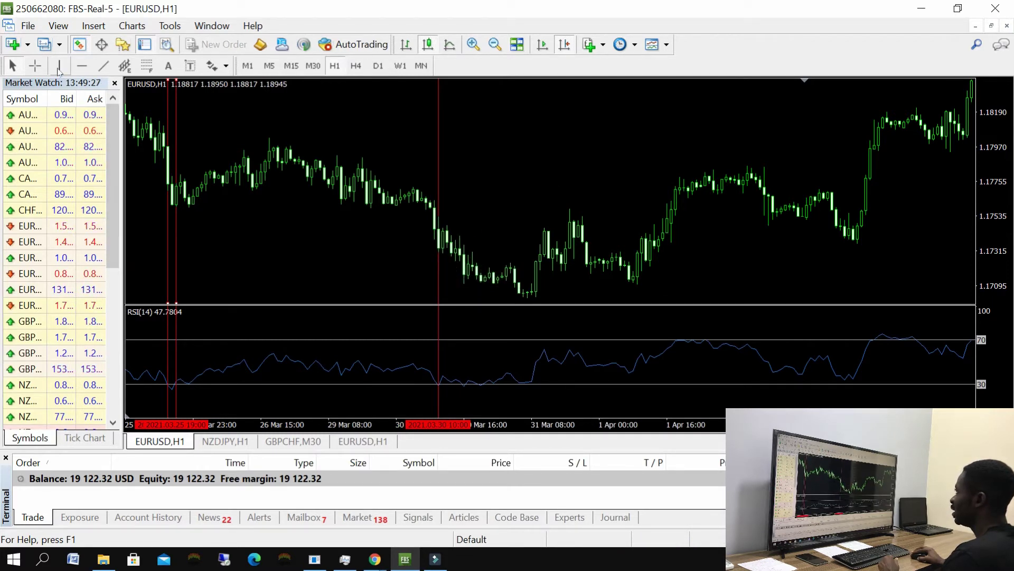
left_click(441, 257)
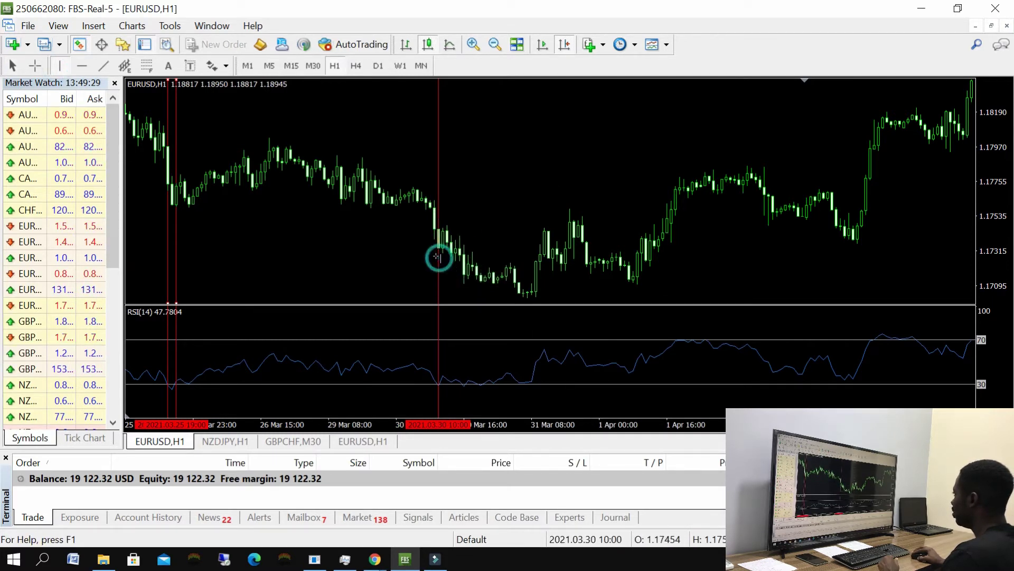
left_click(445, 400)
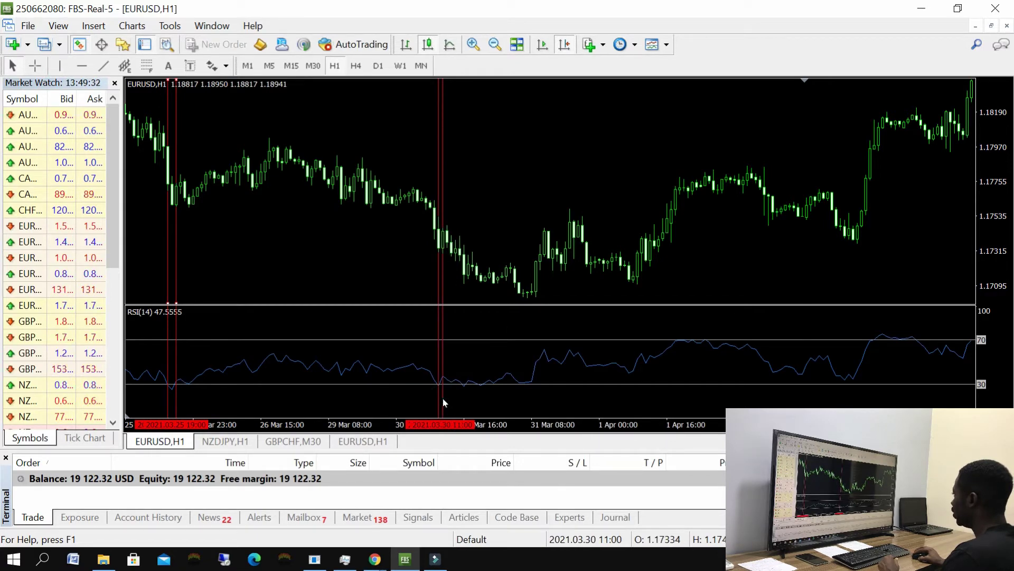
Step: Move the chart back to the 3–10 Mar bars, where RSI touches 30 near 5 Mar
right_click(443, 400)
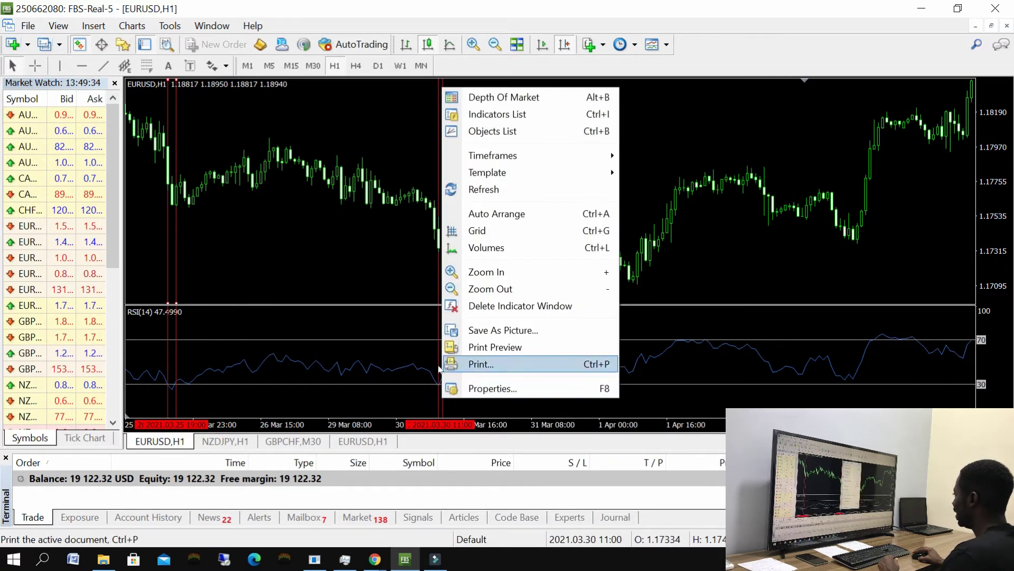
left_click(370, 267)
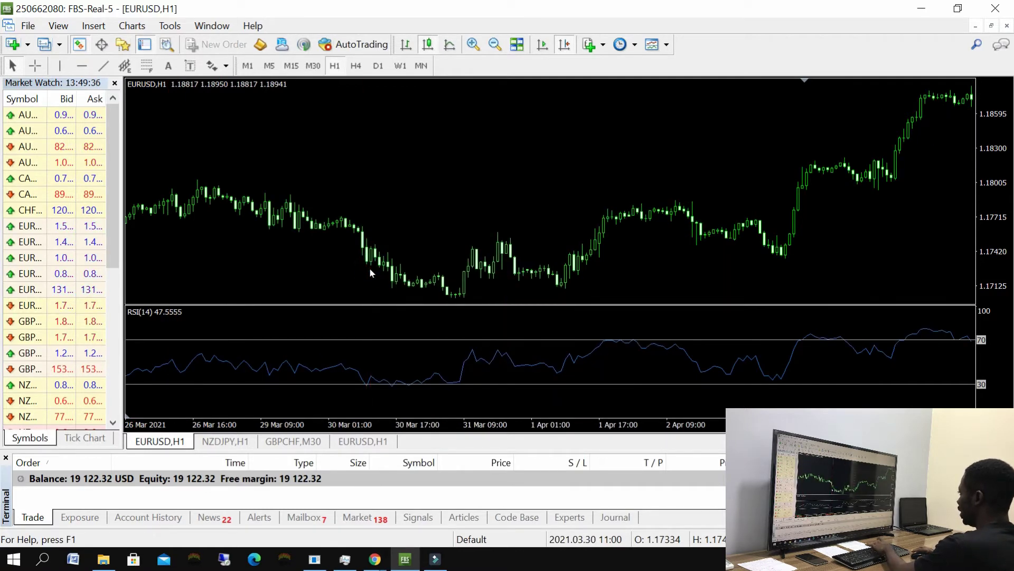
scroll(800, 232, "down", 15)
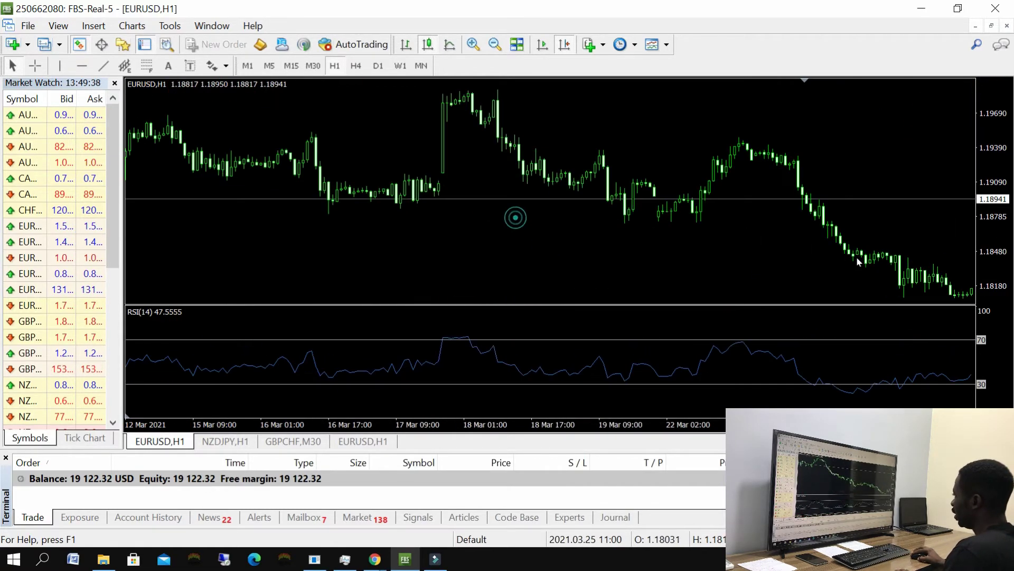
scroll(807, 245, "down", 8)
scroll(343, 265, "down", 6)
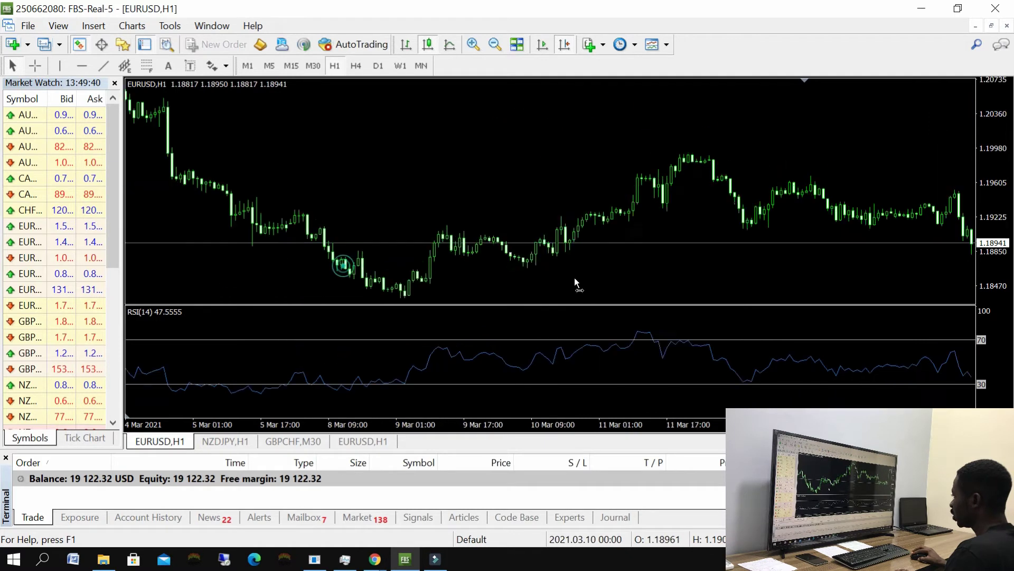
Step: Place vertical lines at 8 Mar 09:00 and 8 Mar 15:00, then delete both
left_click(60, 64)
left_click(430, 287)
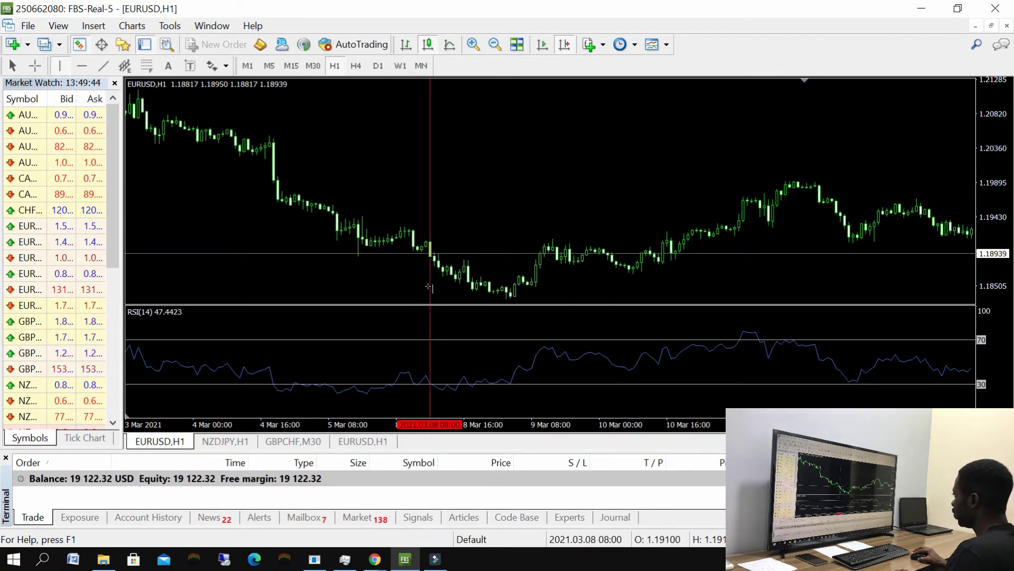
left_click_drag(430, 287, 435, 287)
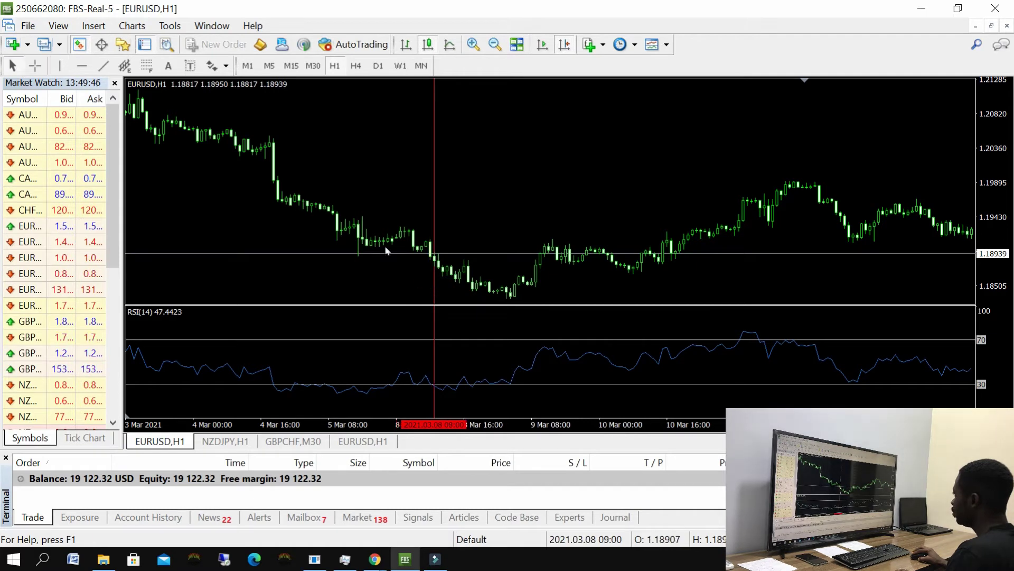
left_click(60, 65)
left_click(462, 218)
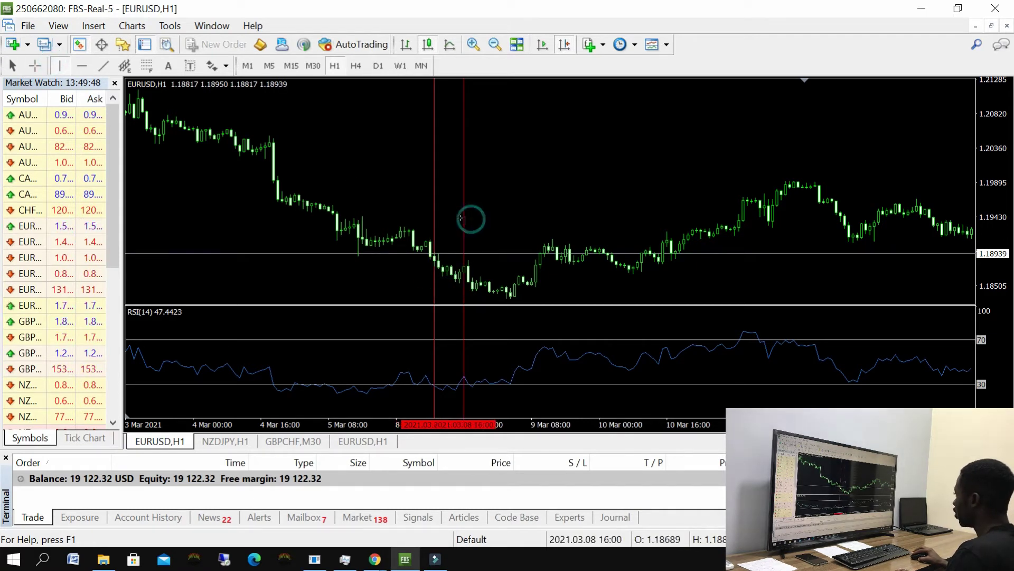
left_click_drag(462, 218, 458, 226)
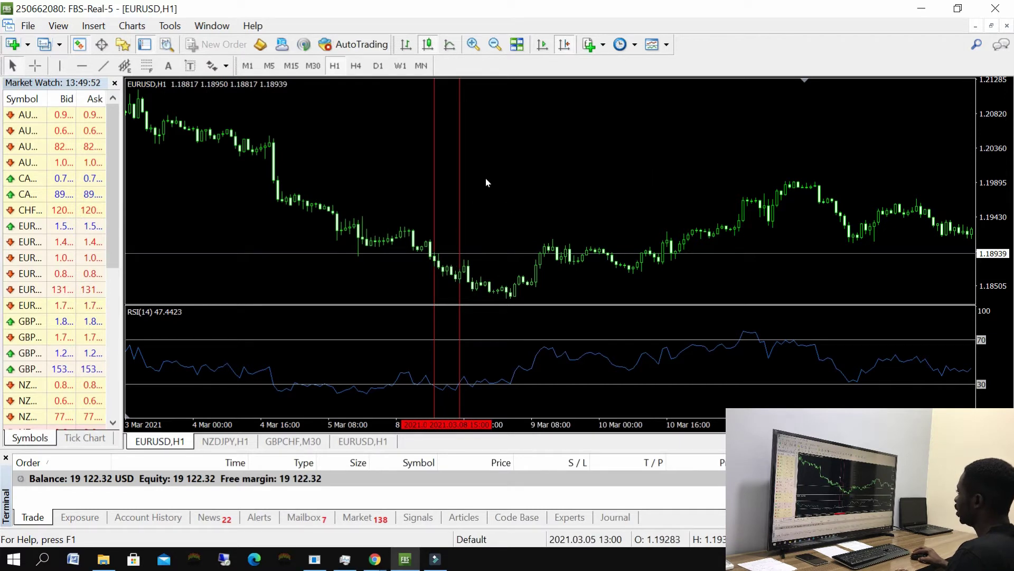
left_click(458, 199)
key("BackSpace")
key("BackSpace")
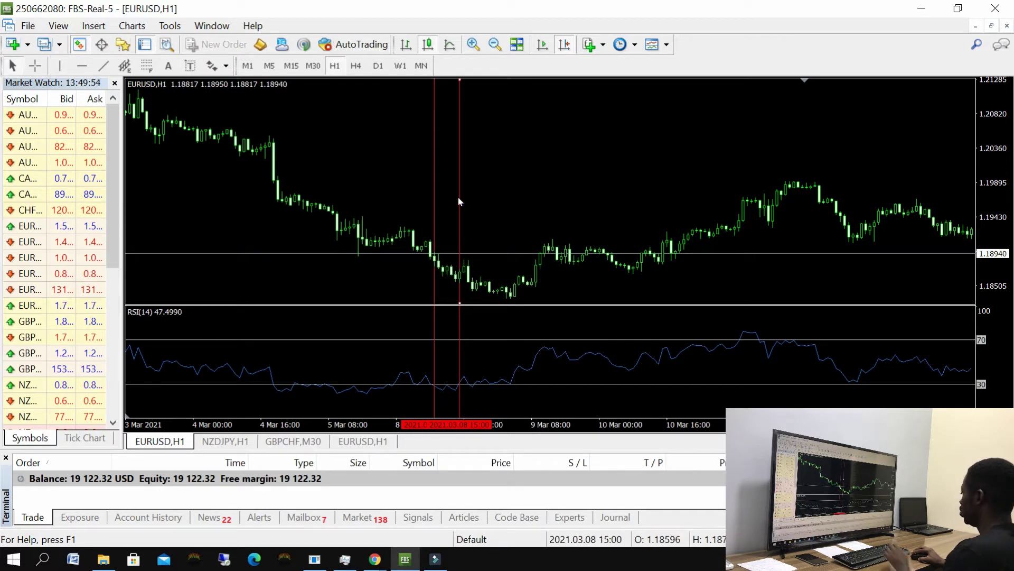
Step: Place trial vertical lines at 11 Mar 10:00 and 11 Mar 16:00
scroll(552, 190, "down", 10)
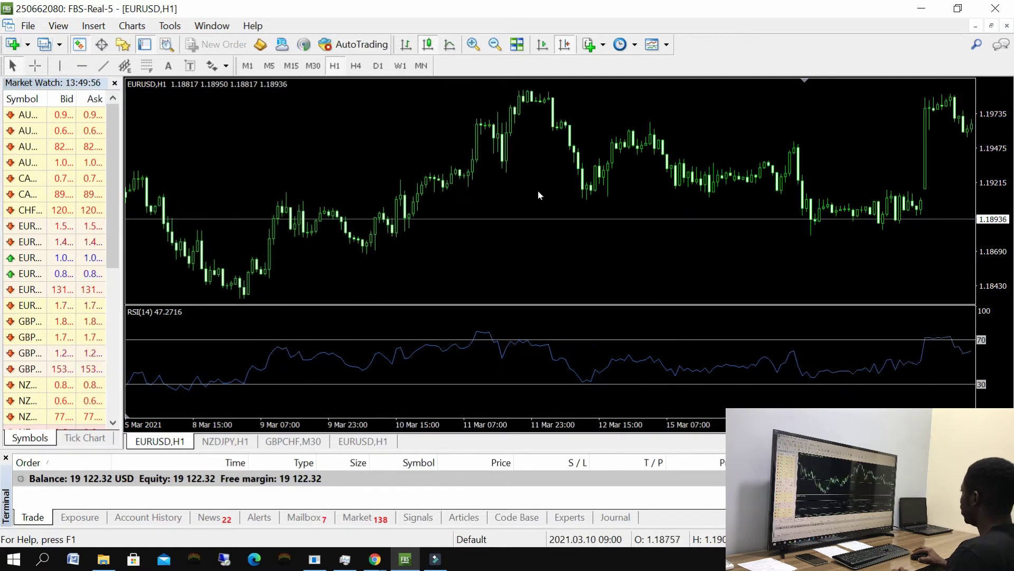
left_click(59, 66)
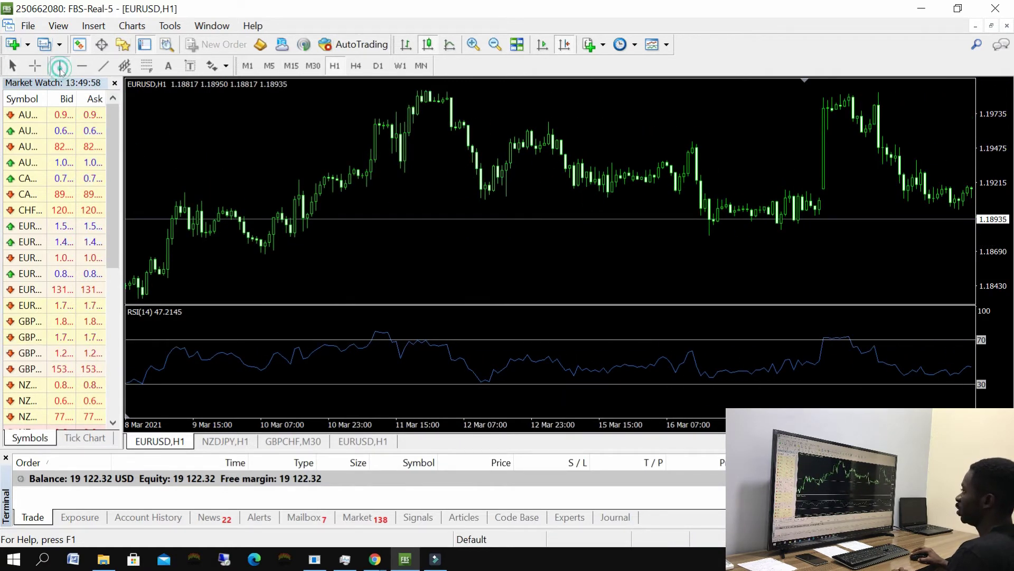
left_click(379, 177)
mouse_move(379, 177)
left_mouse_down()
mouse_move(367, 181)
mouse_move(376, 190)
left_mouse_up()
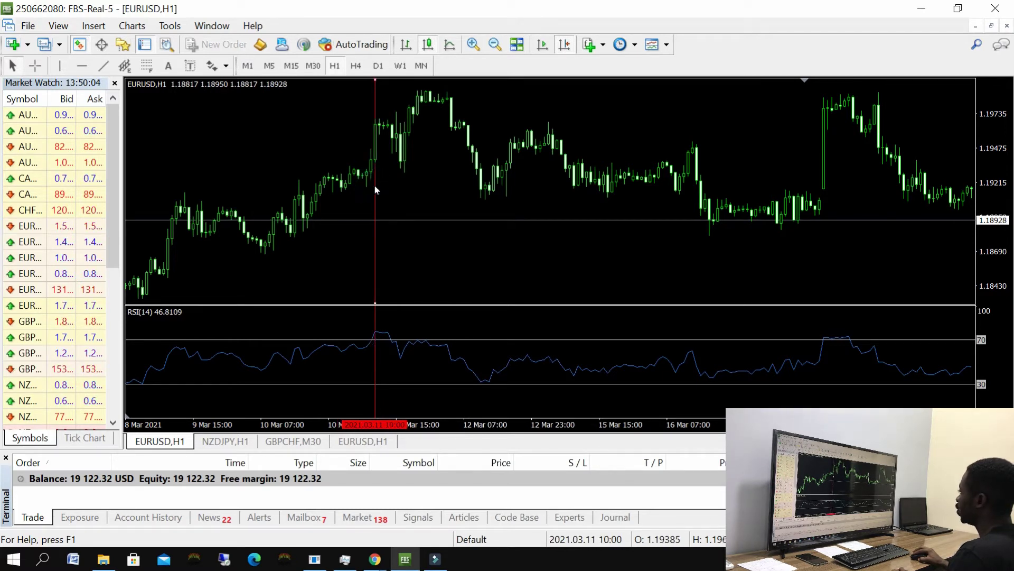
left_click(60, 65)
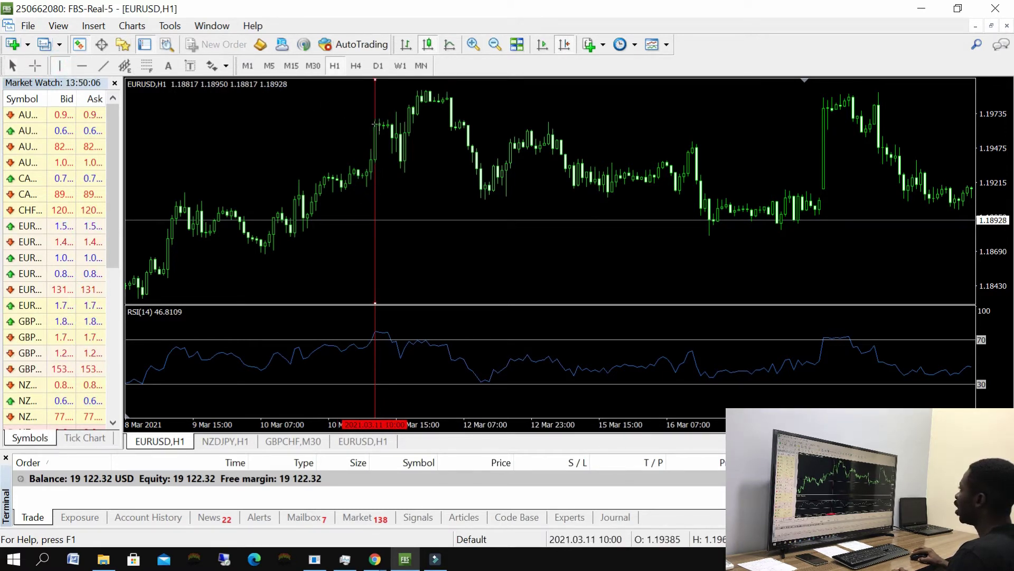
left_click(410, 135)
left_click_drag(410, 136, 391, 142)
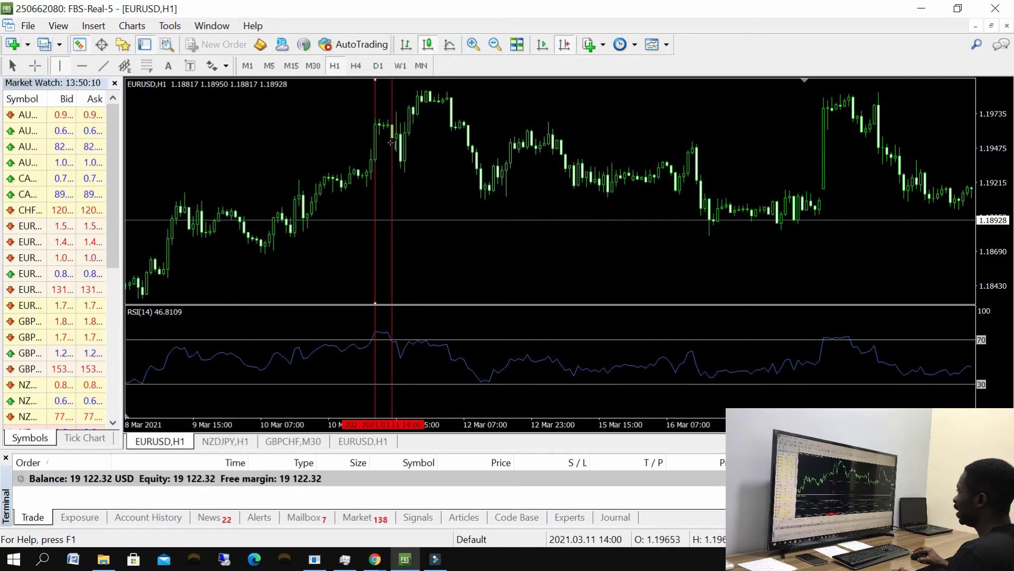
Step: Measure between the 11 Mar lines with the Crosshair, delete them, and pan to 12–19 Mar
left_click(35, 65)
left_click_drag(417, 123, 400, 174)
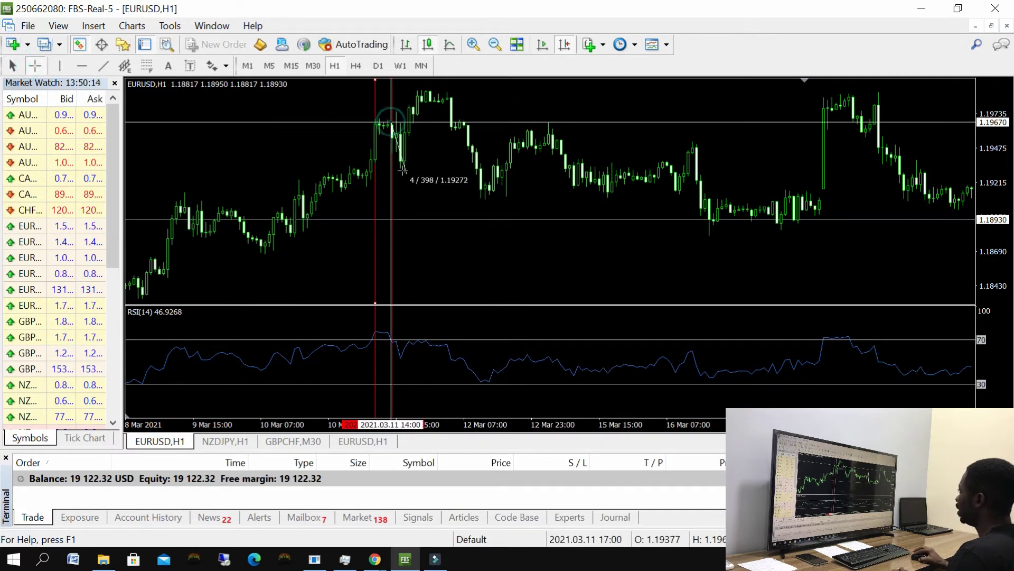
key("Delete")
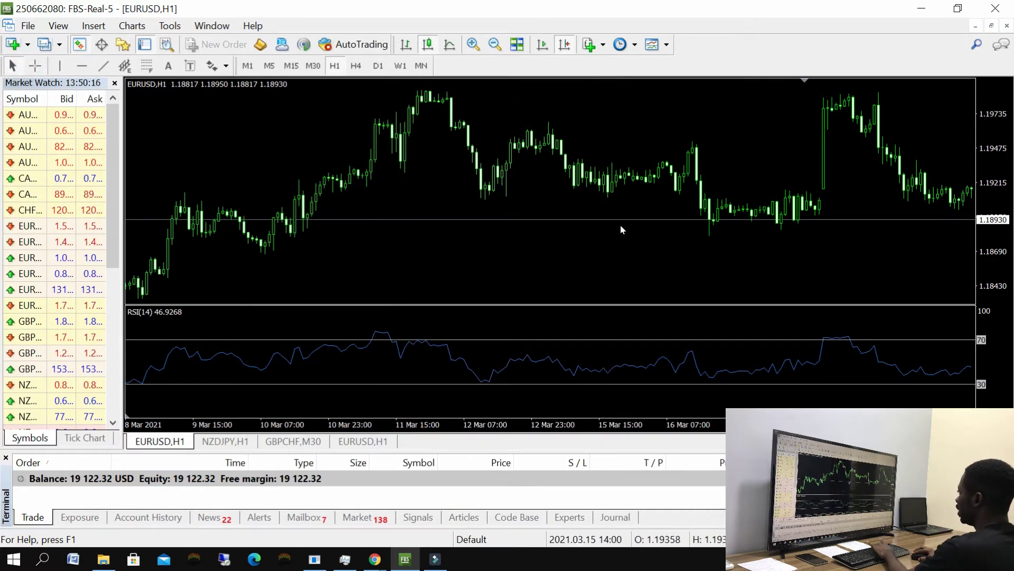
left_click_drag(620, 224, 290, 236)
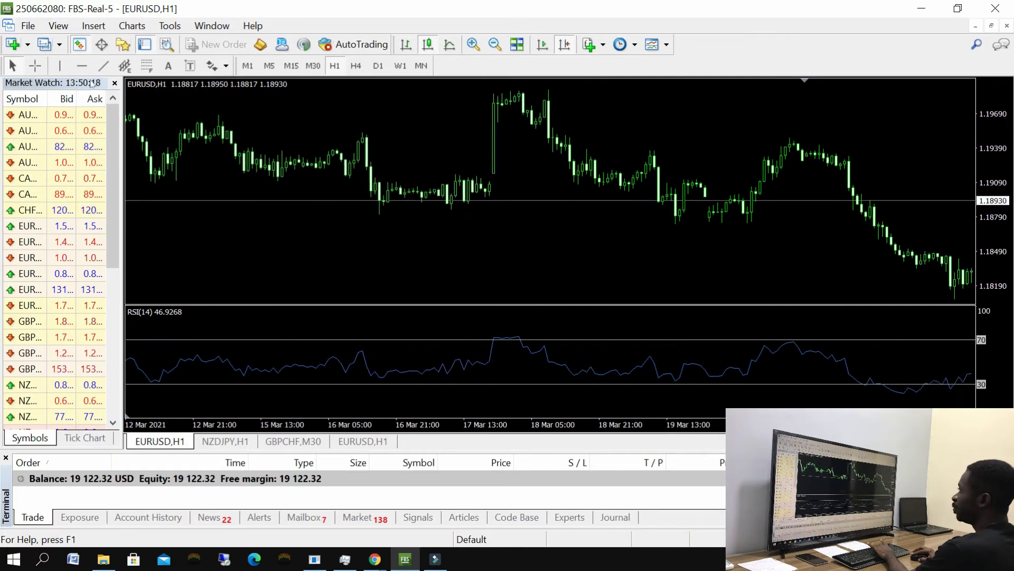
Step: Place vertical lines at 17 Mar 20:00 and 18 Mar 03:00, then delete both
left_click(60, 65)
left_click(494, 224)
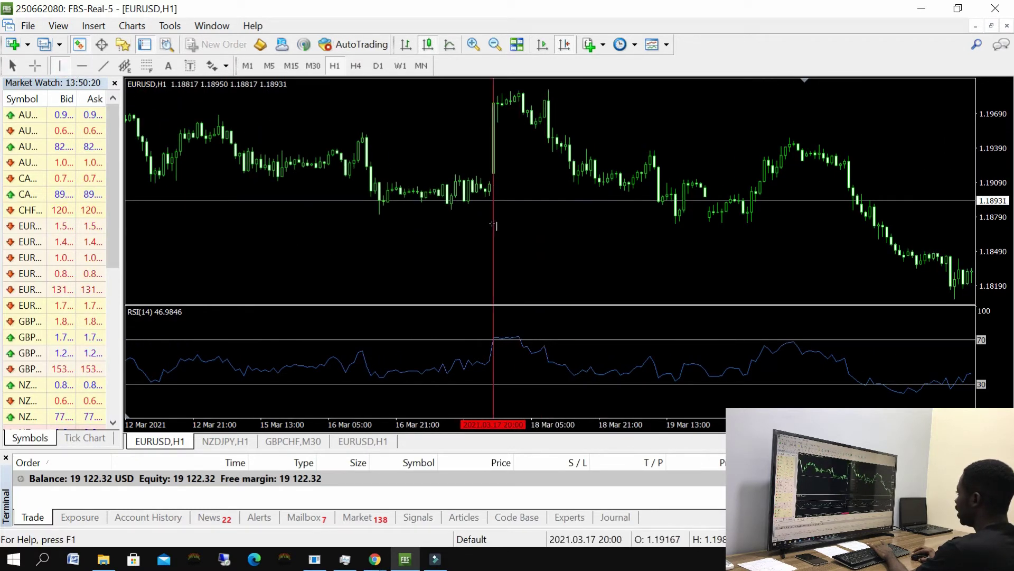
left_click(59, 66)
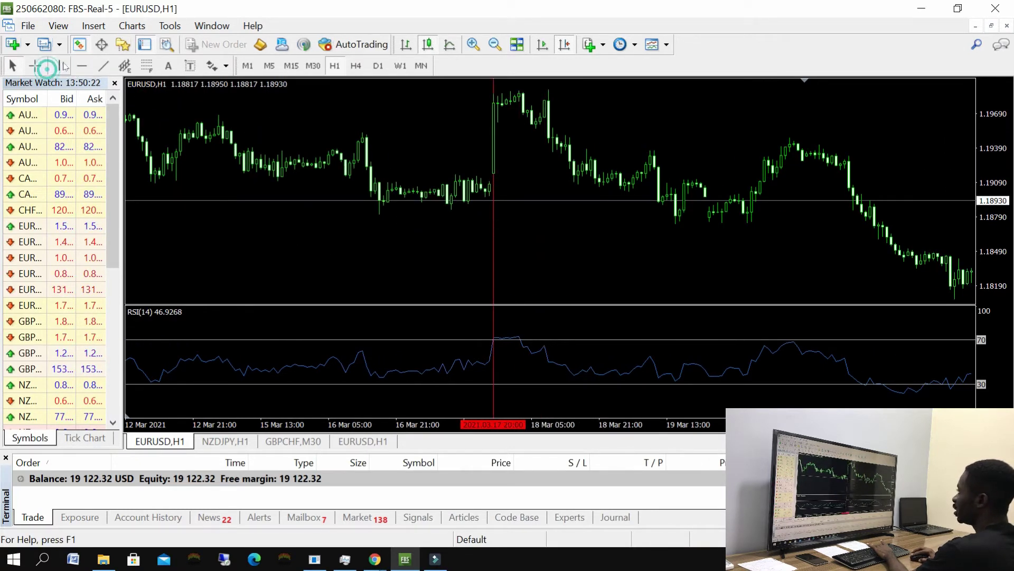
left_click(531, 202)
left_click_drag(531, 202, 519, 205)
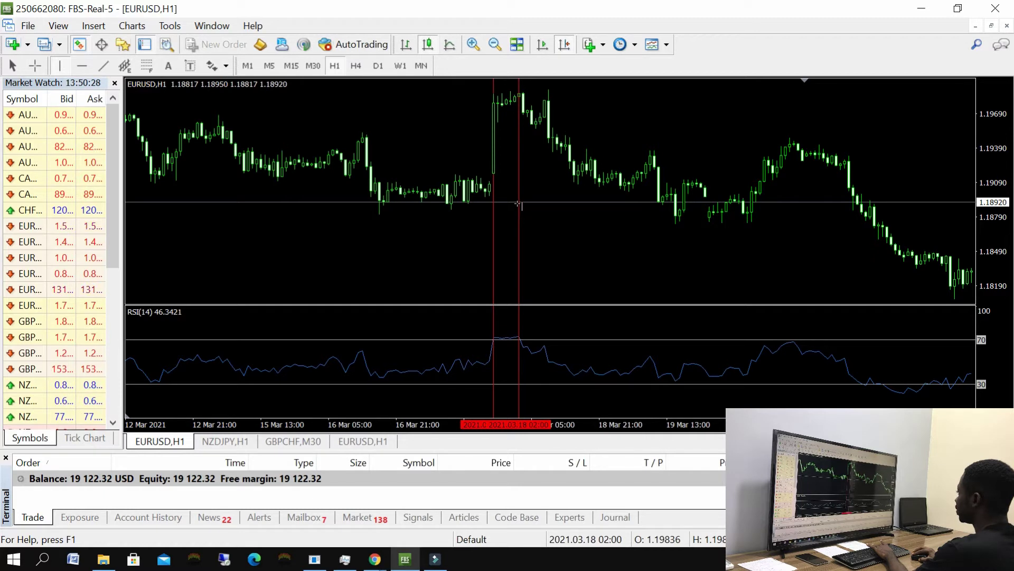
left_click_drag(518, 205, 521, 205)
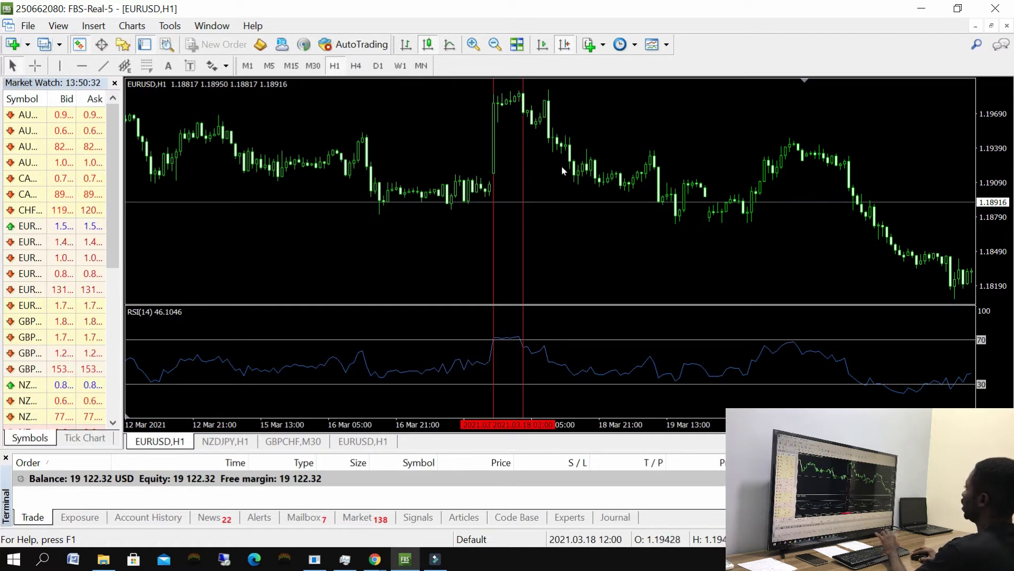
key("Delete")
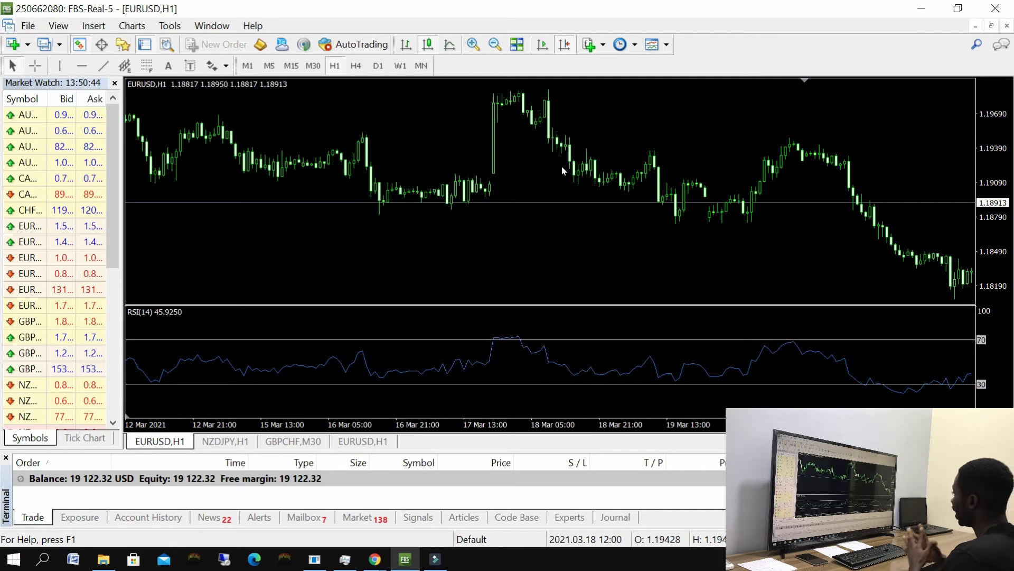
Step: Pan the EURUSD H1 chart back to late January, then forward to frame the 5–15 Feb bars
left_click_drag(316, 231, 975, 238)
left_click_drag(247, 158, 792, 174)
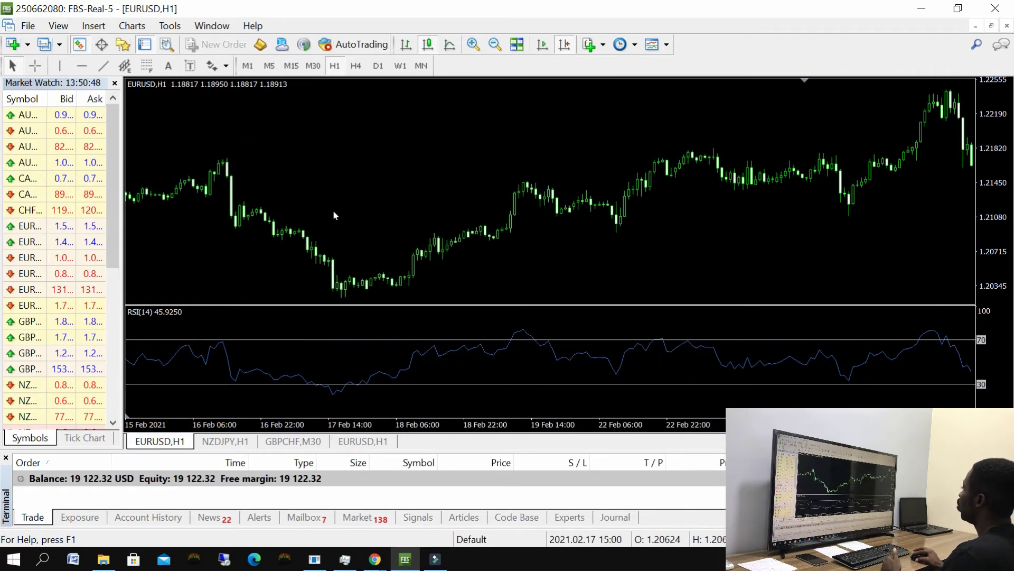
left_click_drag(332, 210, 854, 270)
left_click_drag(302, 226, 972, 232)
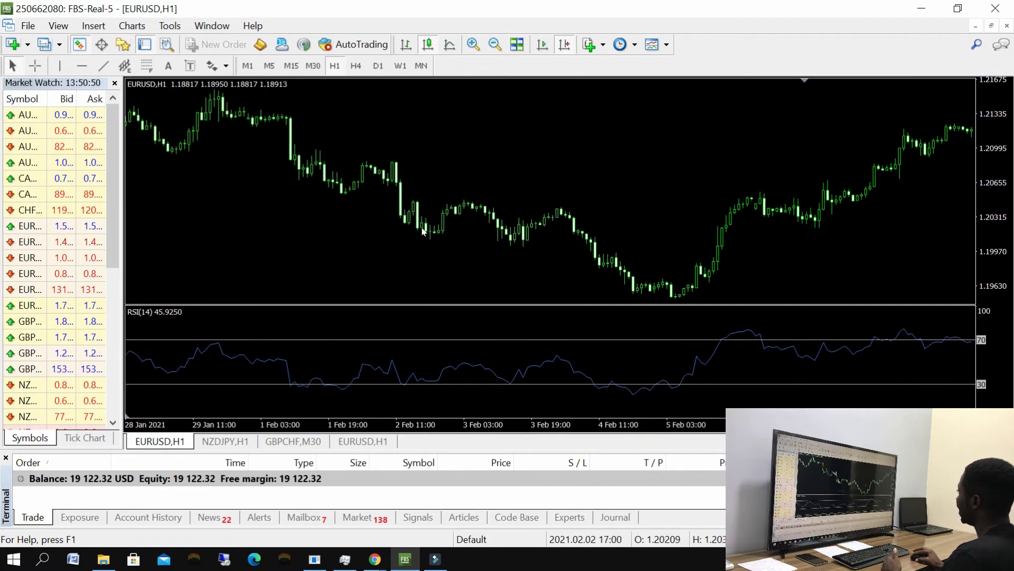
left_click_drag(386, 208, 520, 208)
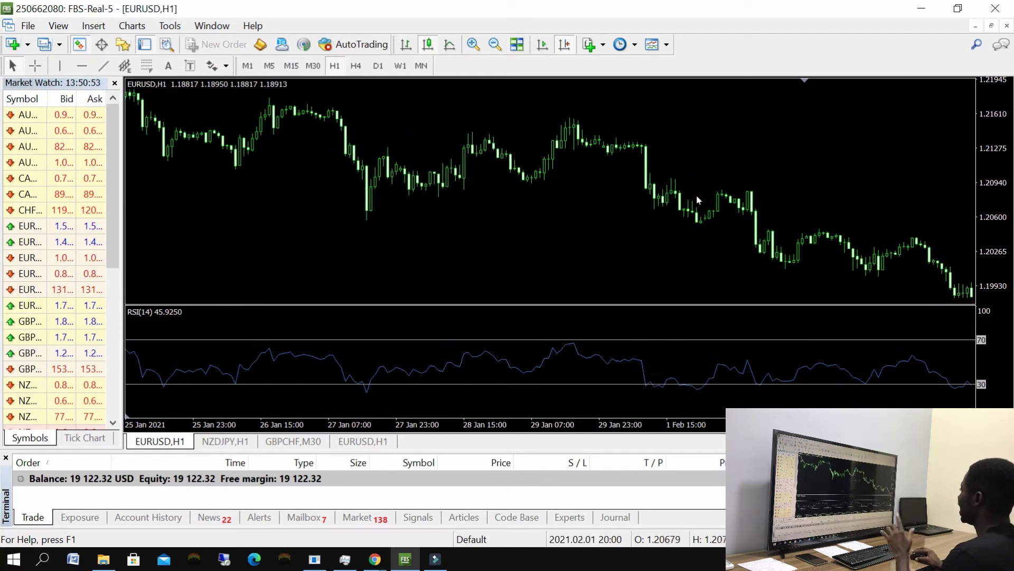
left_click_drag(696, 195, 434, 197)
left_click_drag(728, 240, 382, 240)
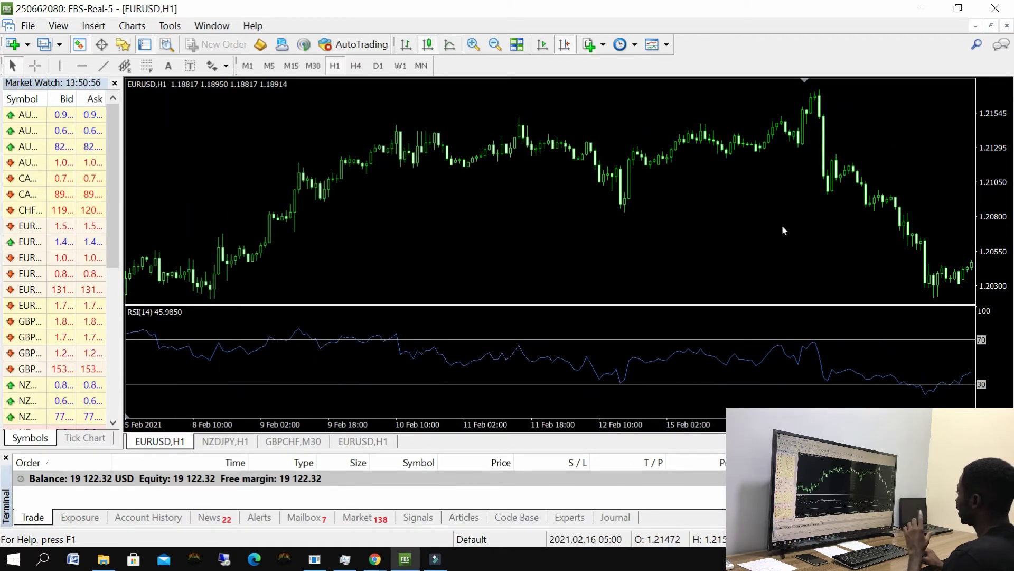